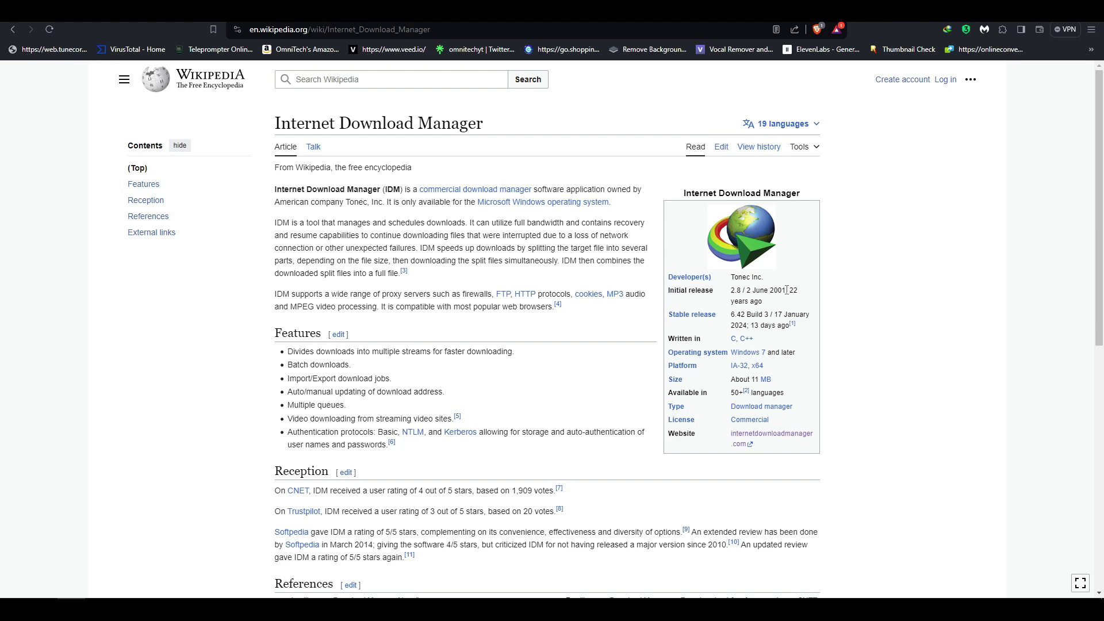
Select the June 2001 initial release date in the IDM Wikipedia infobox, then deselect it.
{"action": "left_click_drag", "start_coordinate": [753, 290], "coordinate": [786, 291]}
{"action": "left_click", "coordinate": [857, 256]}
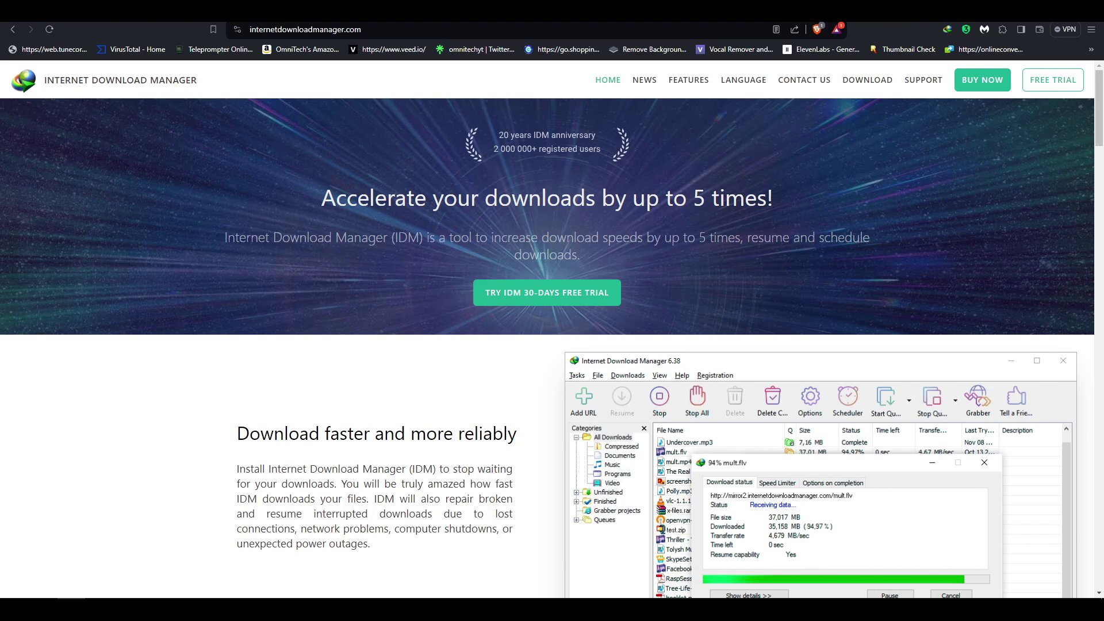
Open YouTube in a new tab and go to your own channel's Videos list.
{"action": "key", "text": "ctrl+t"}
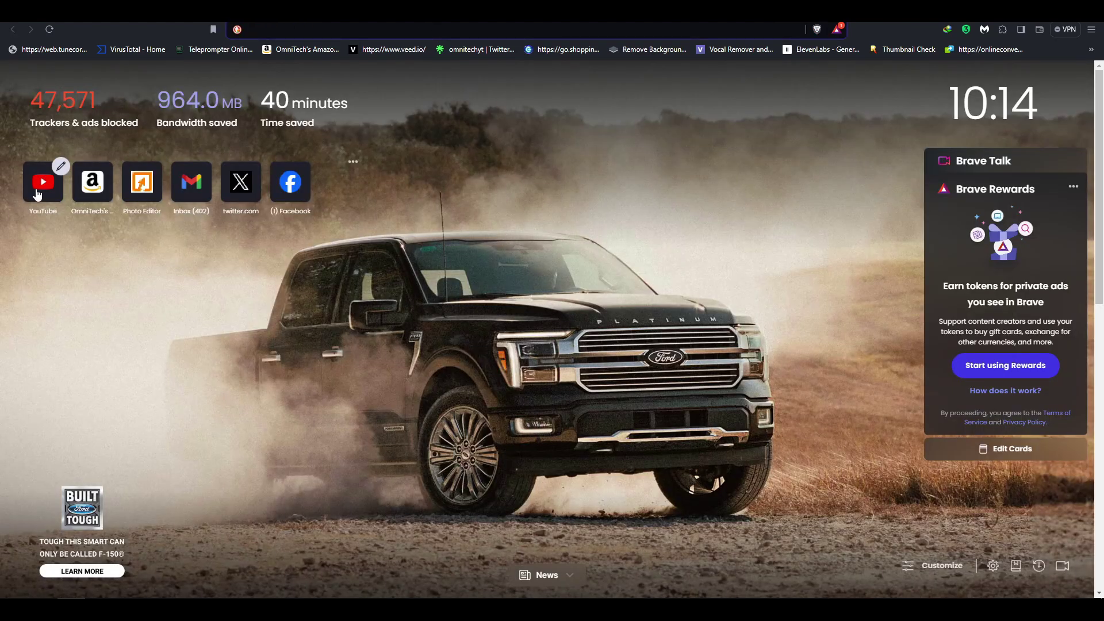
{"action": "left_click", "coordinate": [35, 188]}
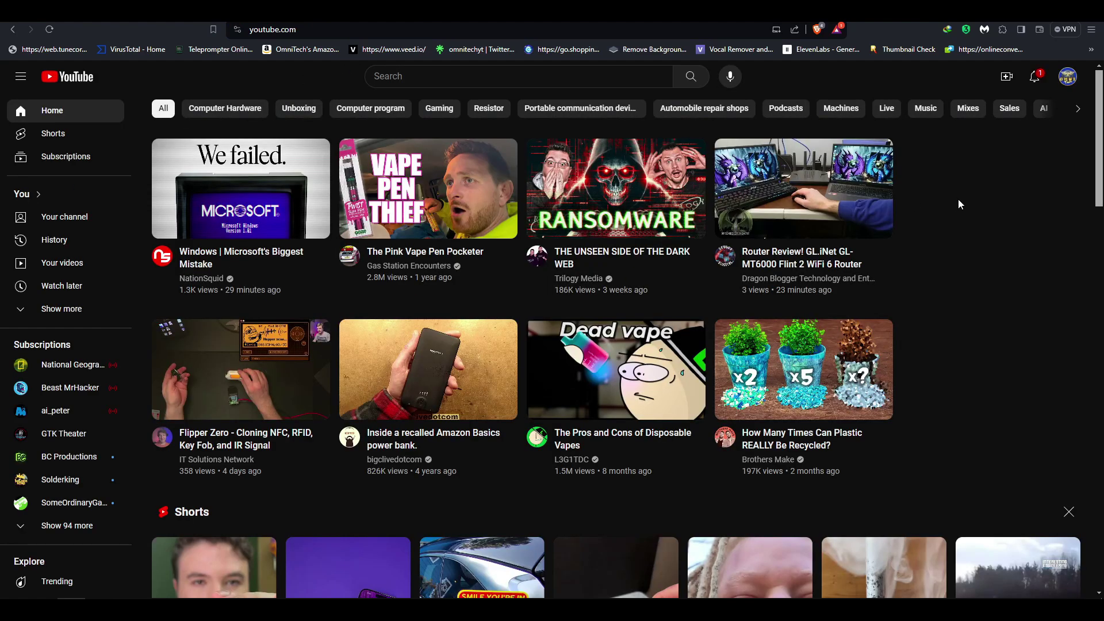
{"action": "left_click", "coordinate": [1068, 77]}
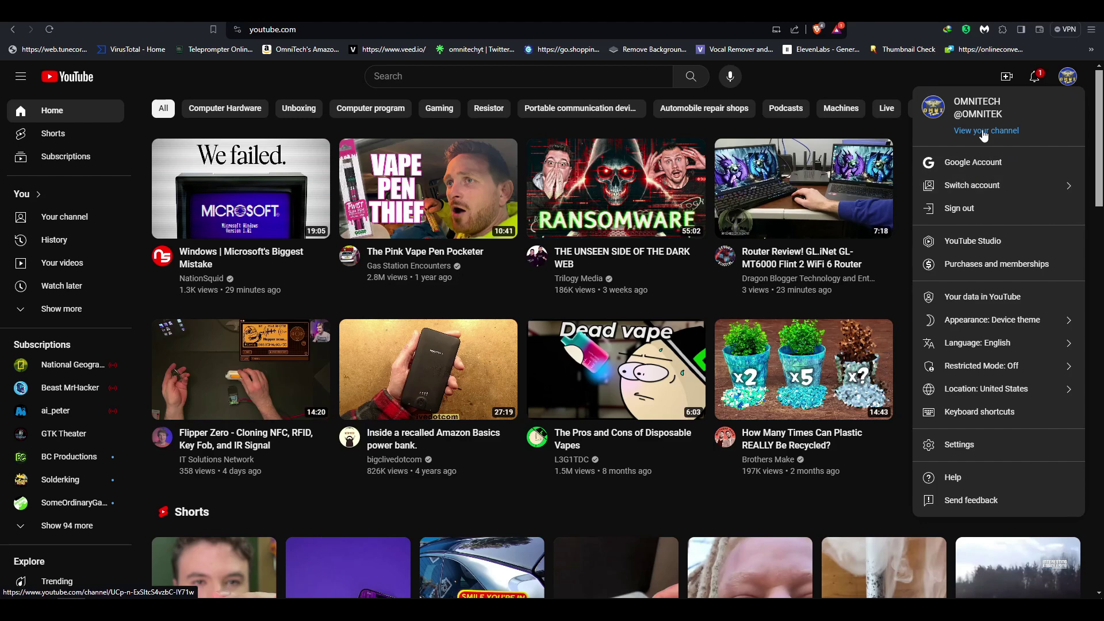
{"action": "left_click", "coordinate": [986, 131]}
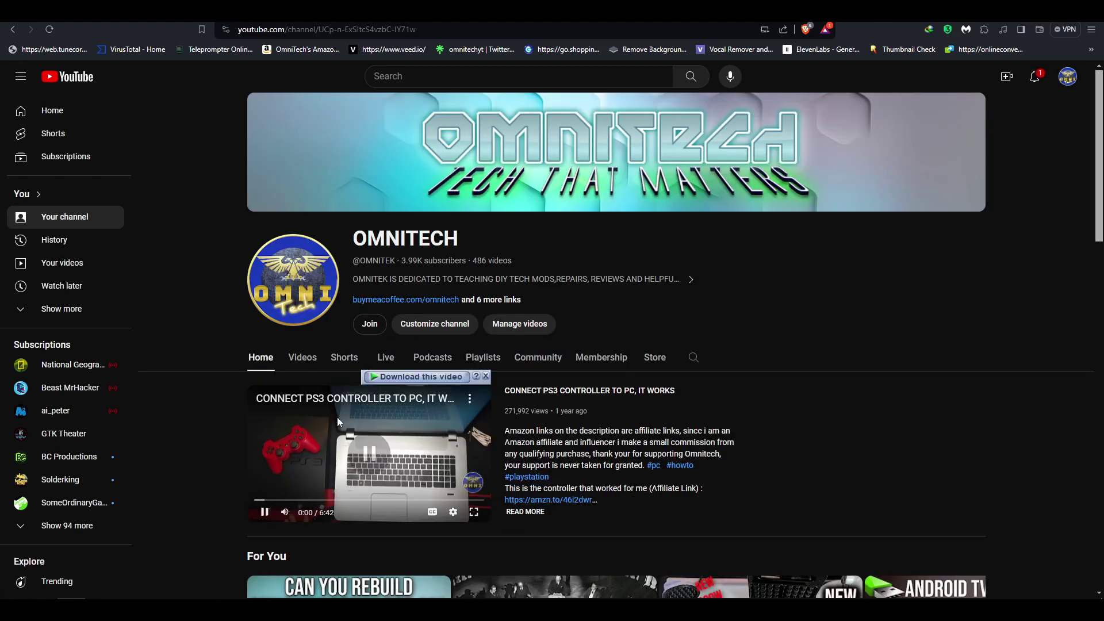
{"action": "left_click", "coordinate": [302, 358]}
{"action": "scroll", "coordinate": [199, 223], "scroll_direction": "down", "scroll_amount": 3}
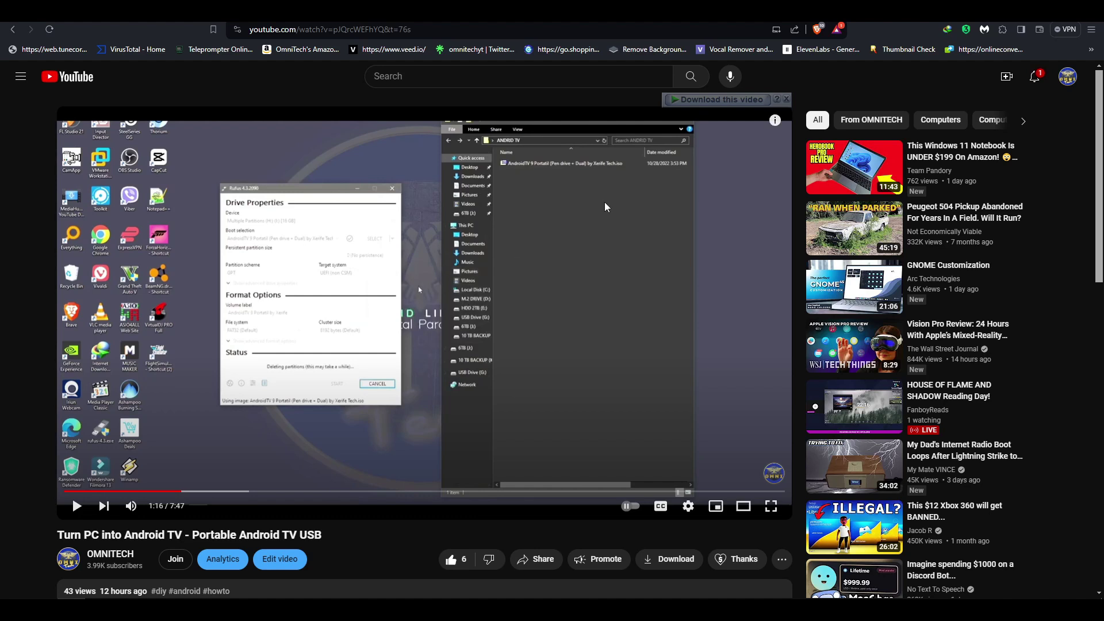
Download the Android TV video using IDM's 'Download this video' bar.
{"action": "left_click", "coordinate": [710, 102]}
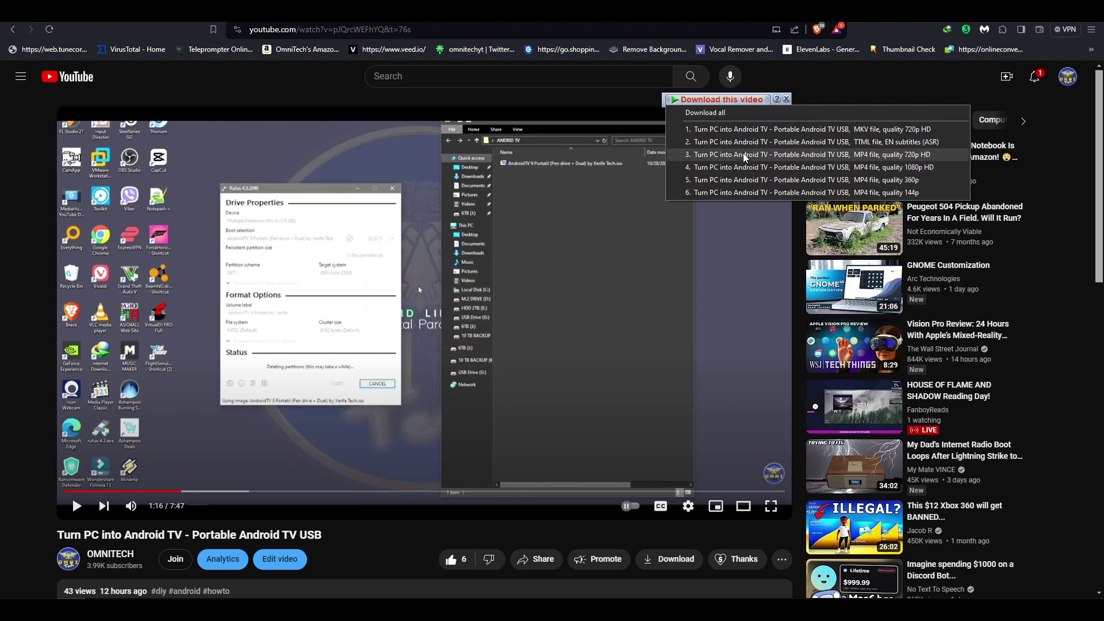
{"action": "left_click", "coordinate": [744, 196]}
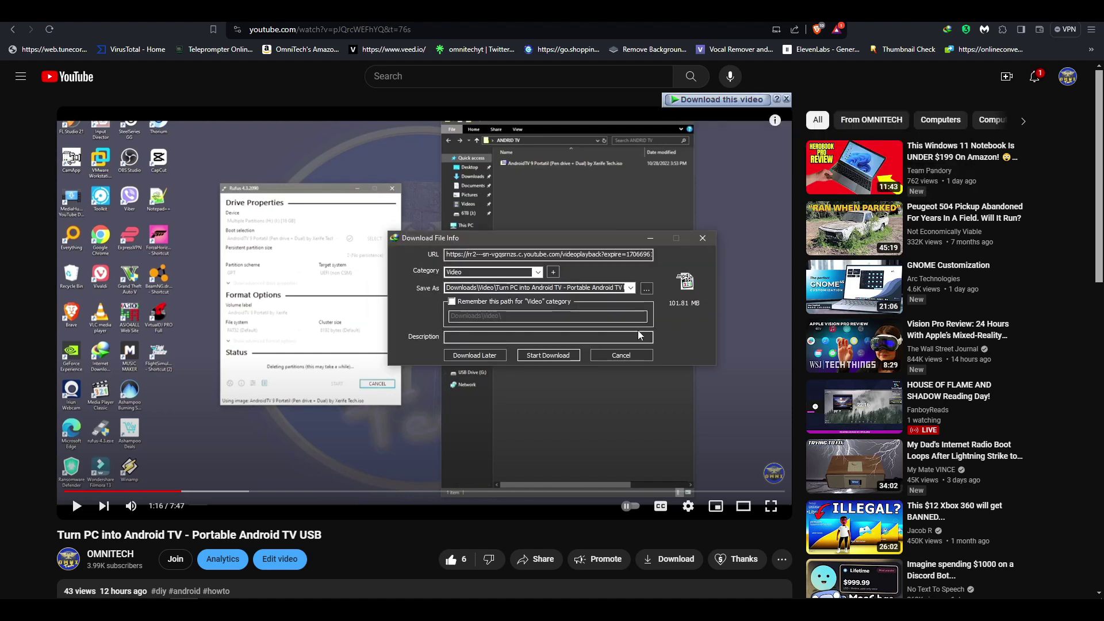
{"action": "left_click", "coordinate": [529, 355]}
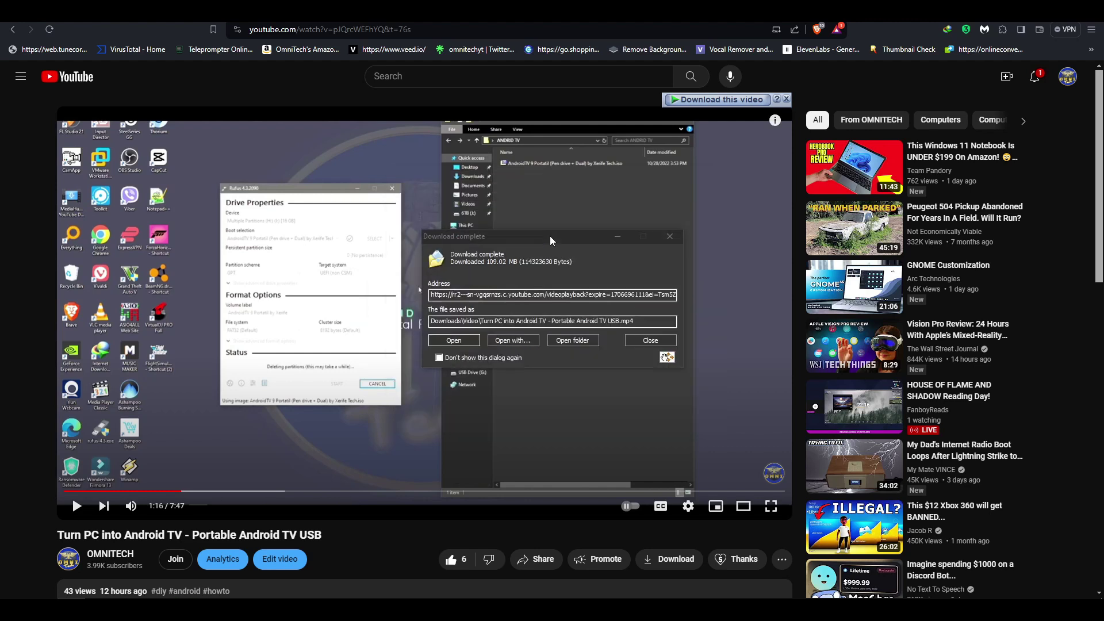
Open the downloaded video, seek to 6:08, and close the player.
{"action": "left_click", "coordinate": [454, 342]}
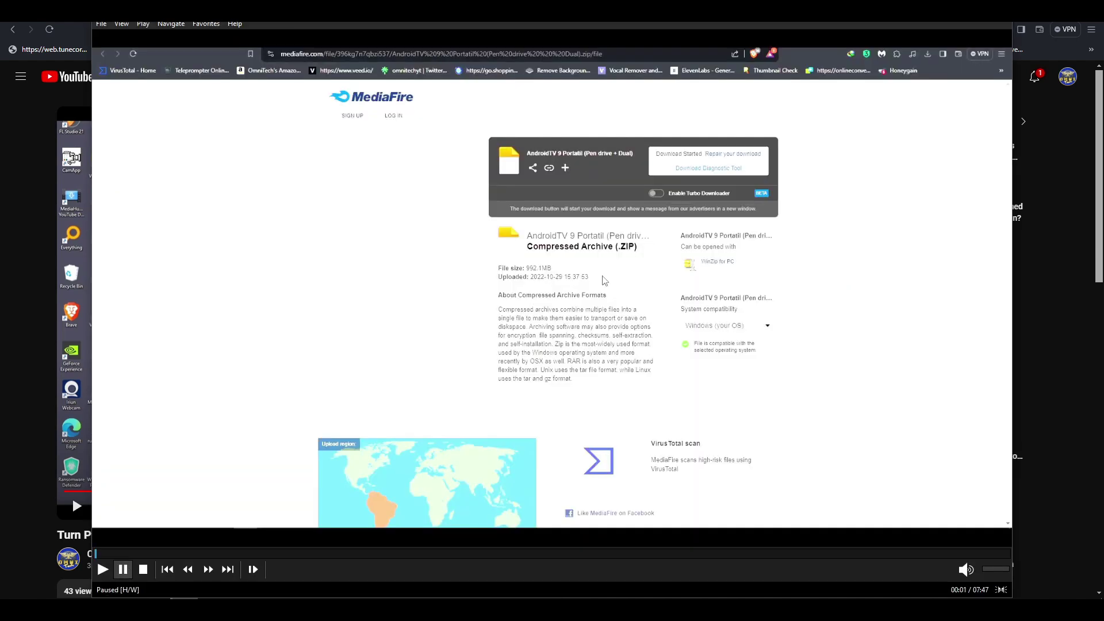
{"action": "left_click_drag", "start_coordinate": [541, 553], "coordinate": [817, 553]}
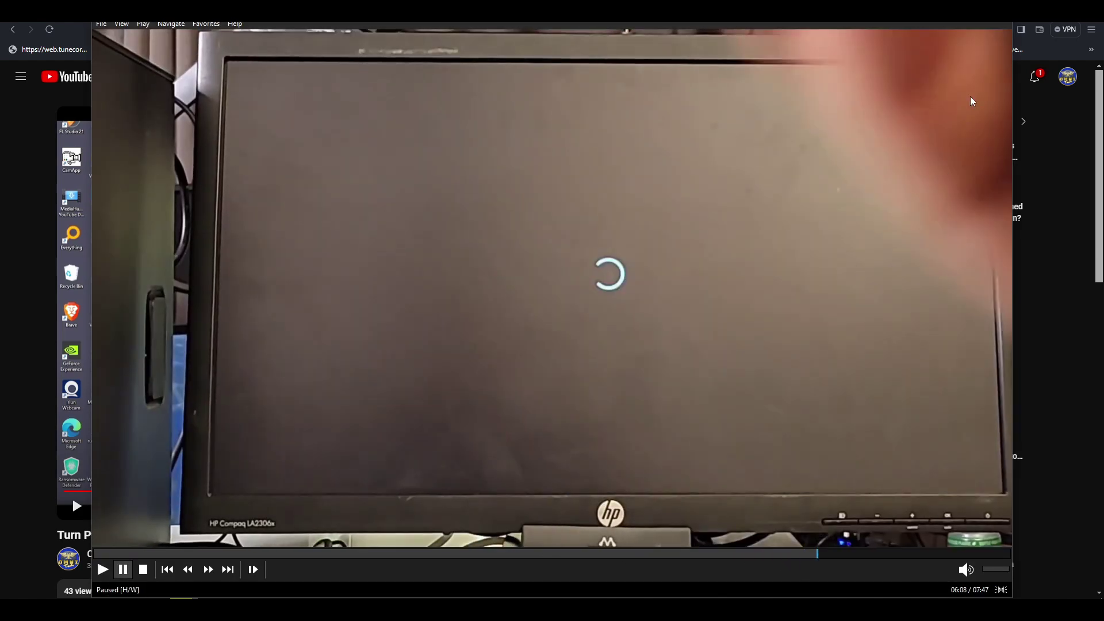
{"action": "key", "text": "alt+F4"}
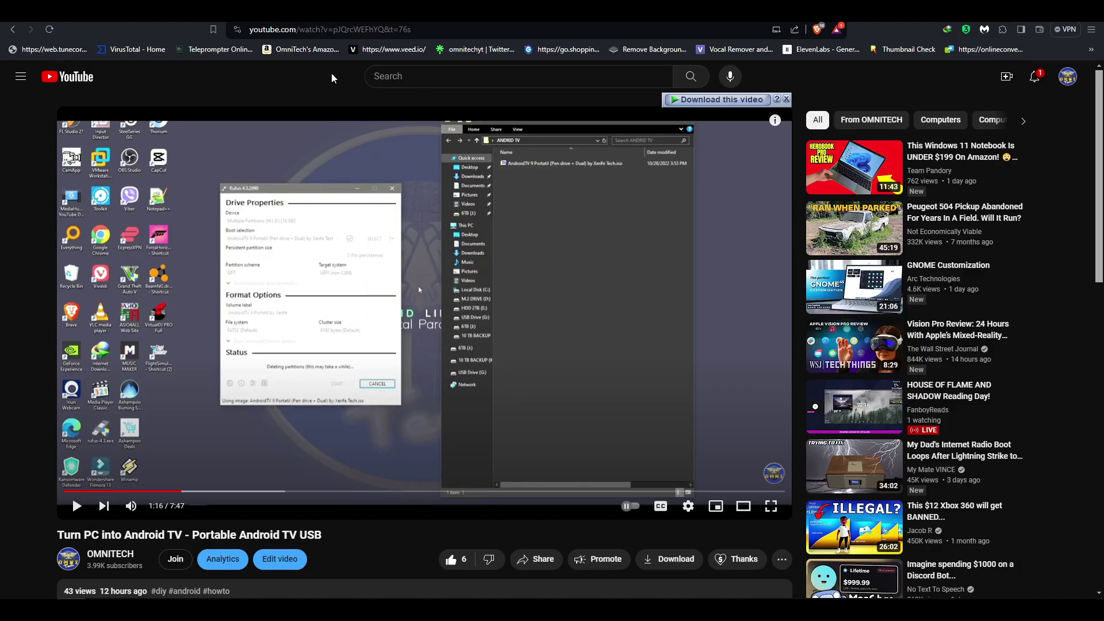
From the X post, download the 568p robot video with IDM, play it, then close the player.
{"action": "left_click", "coordinate": [340, 10]}
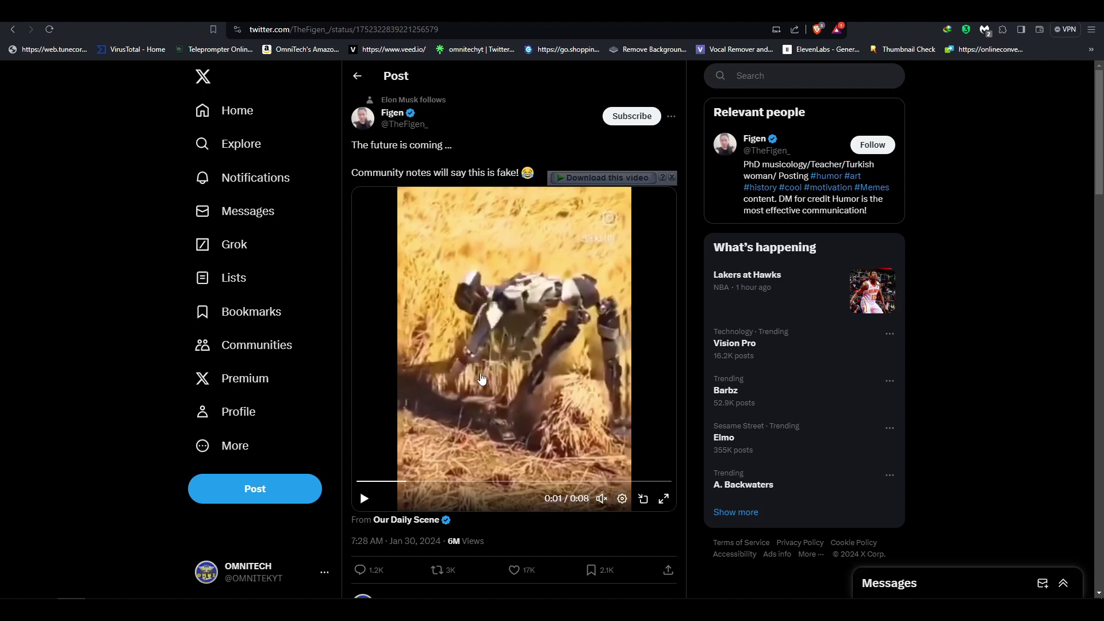
{"action": "left_click", "coordinate": [610, 178]}
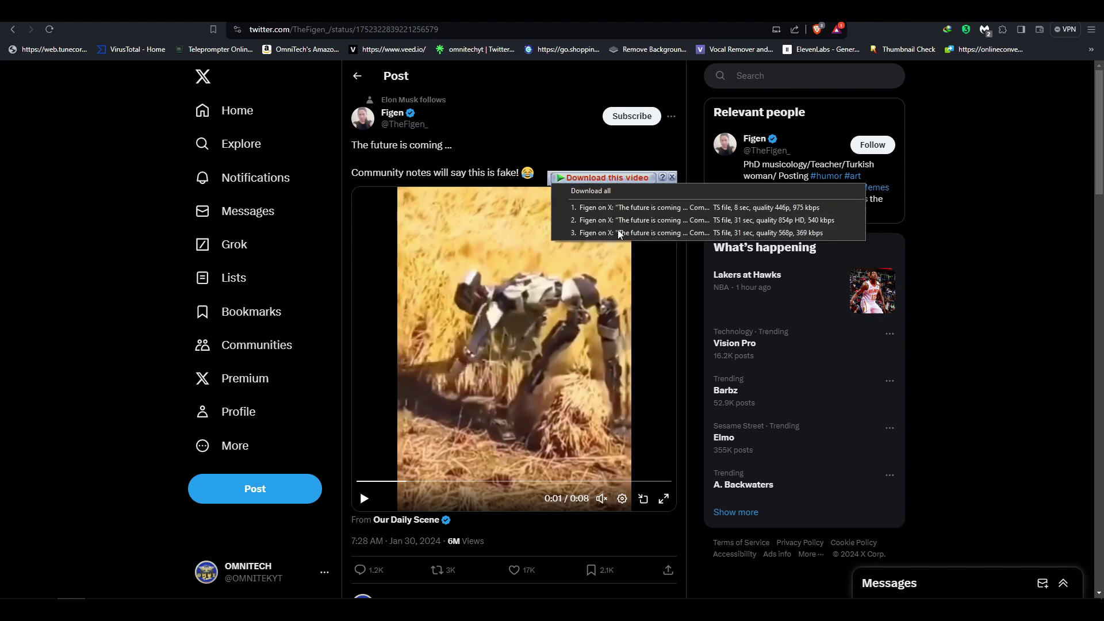
{"action": "left_click", "coordinate": [616, 208]}
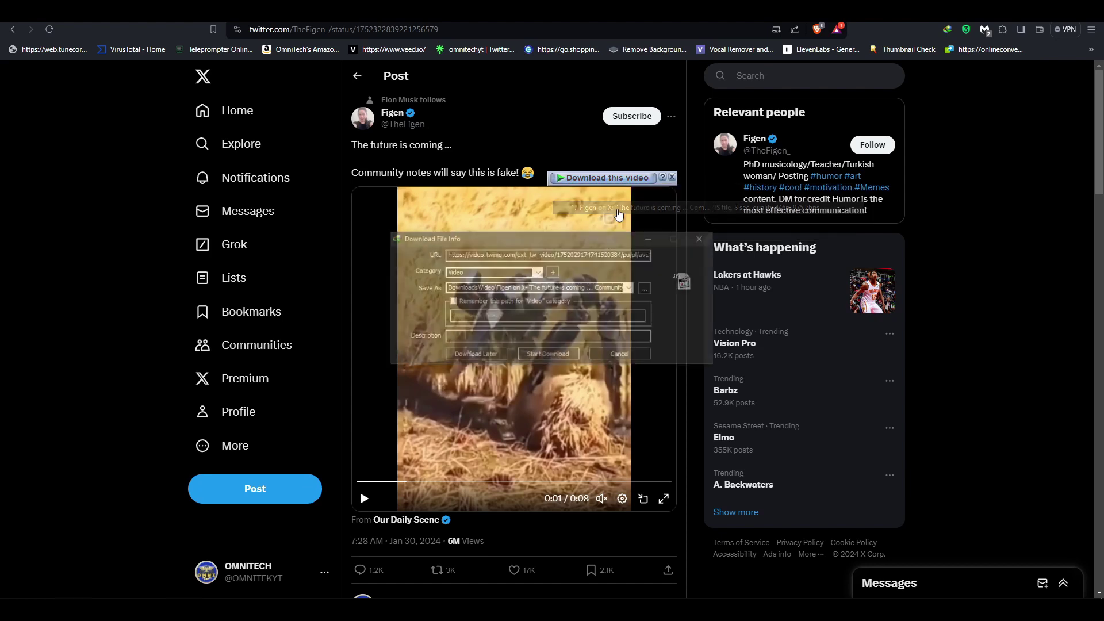
{"action": "left_click", "coordinate": [548, 354]}
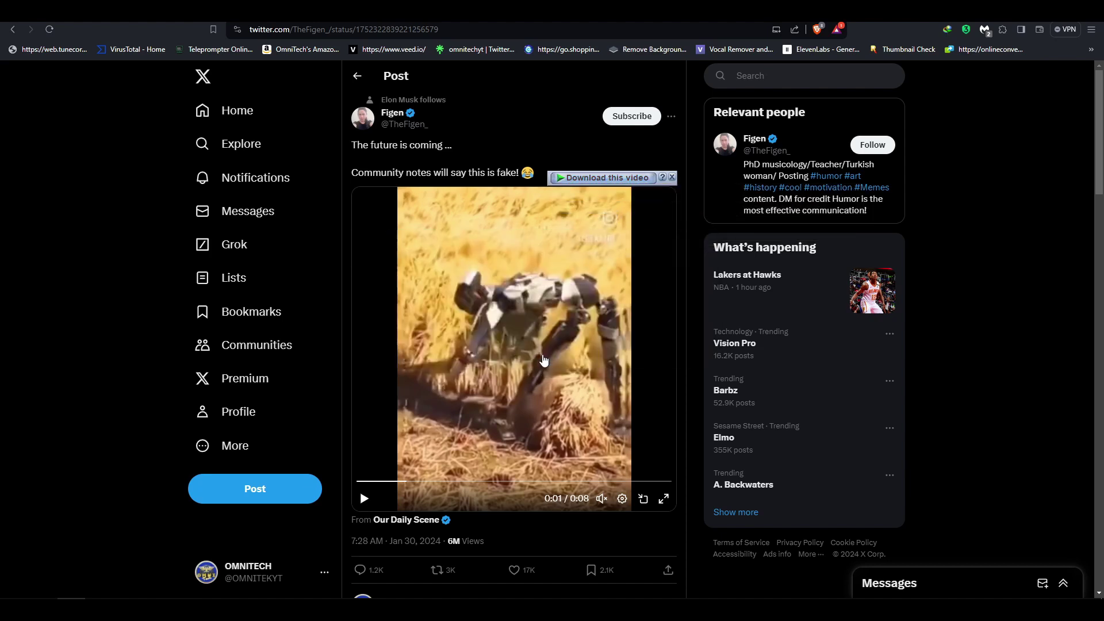
{"action": "left_click", "coordinate": [453, 340]}
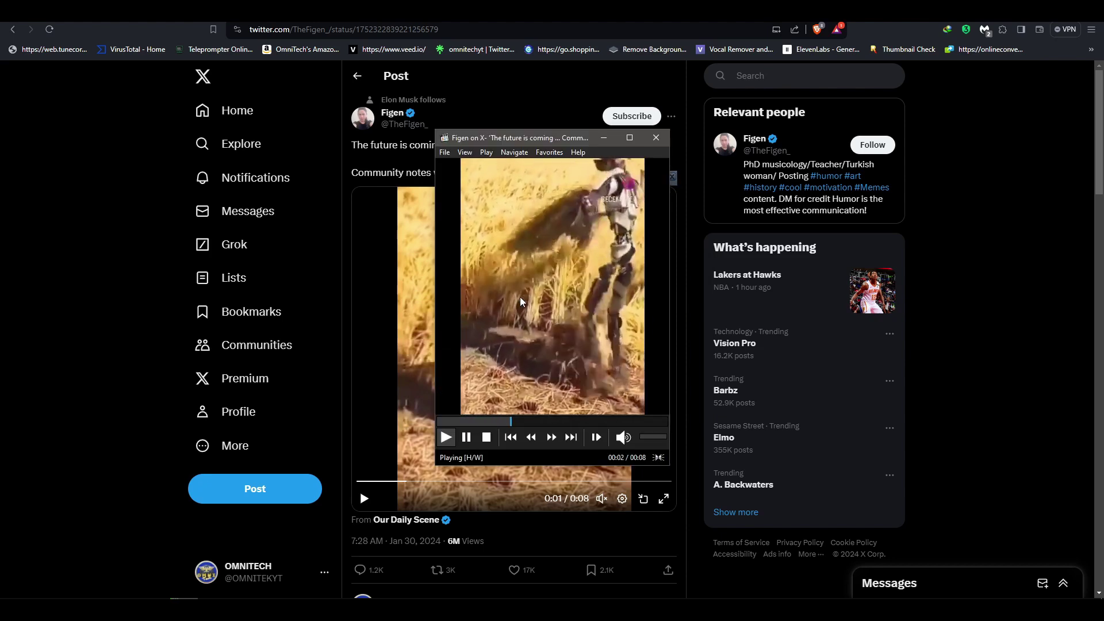
{"action": "left_click", "coordinate": [656, 137]}
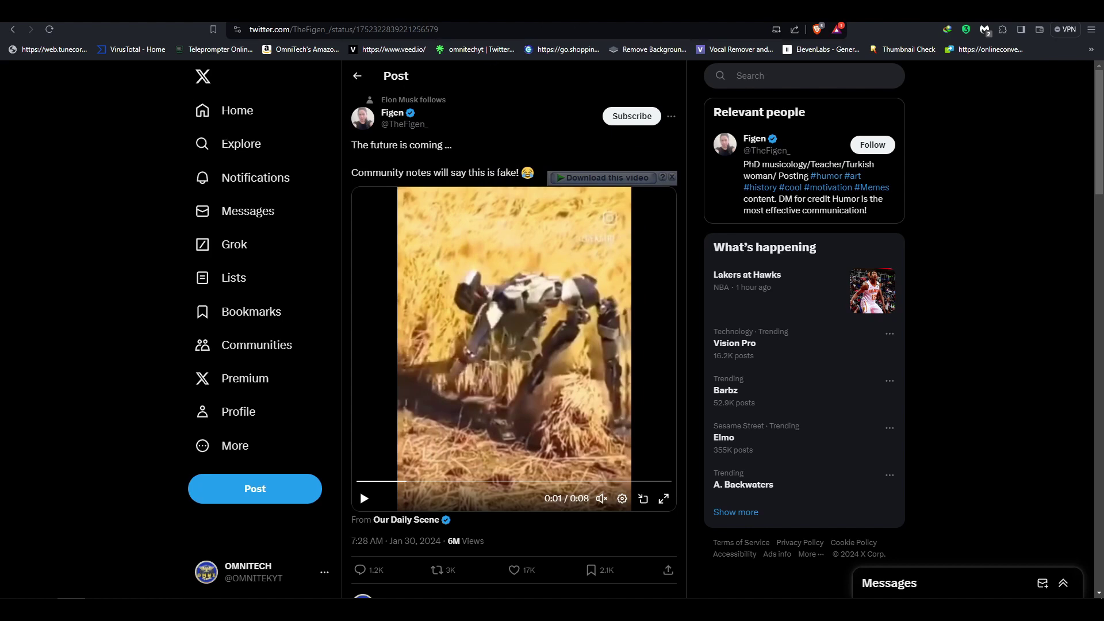
Go to soundcloud.com in a new tab and open the Mix 3 playlist.
{"action": "key", "text": "ctrl+t"}
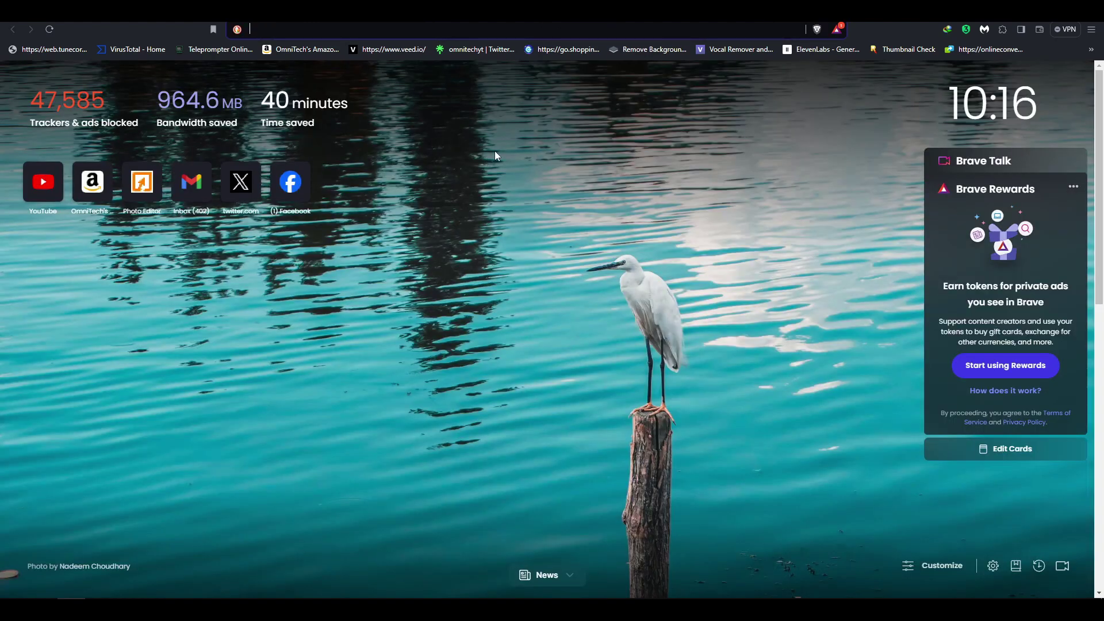
{"action": "type", "text": "soundcloud.com"}
{"action": "key", "text": "Return"}
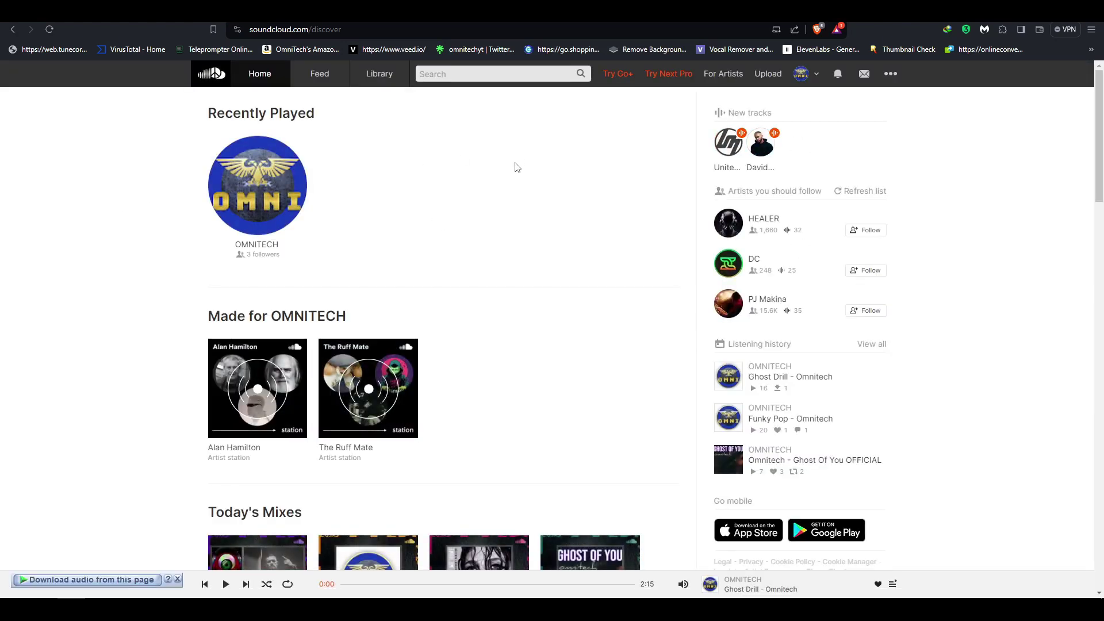
{"action": "scroll", "coordinate": [512, 173], "scroll_direction": "down", "scroll_amount": 4}
{"action": "left_click", "coordinate": [572, 359]}
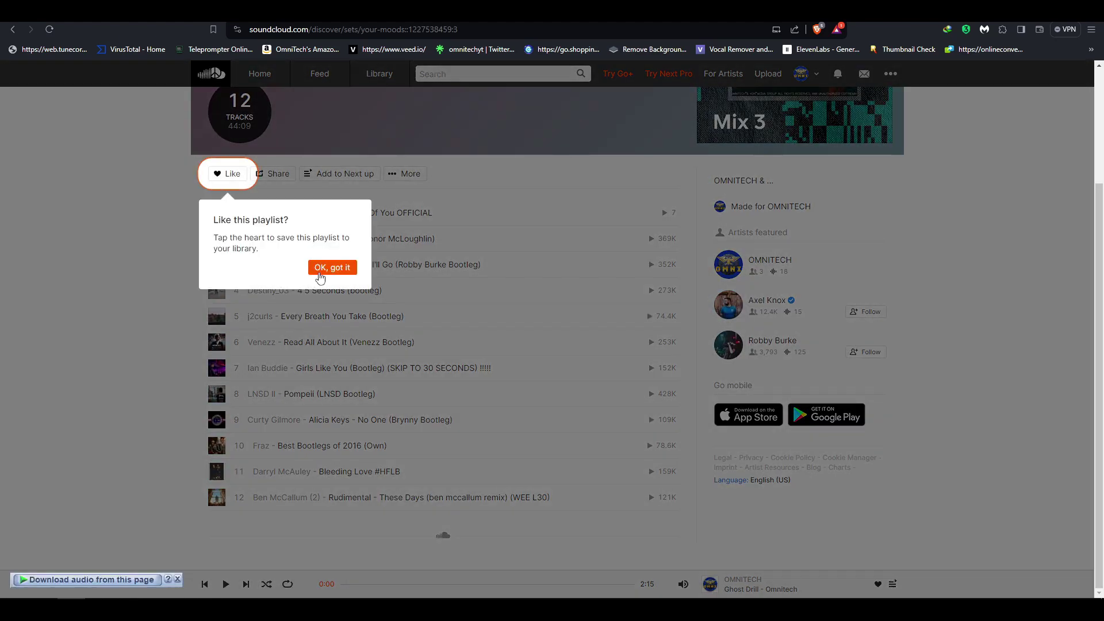
Dismiss the playlist tip and briefly play, then pause, 'Ghost Of You OFFICIAL'.
{"action": "left_click", "coordinate": [316, 269]}
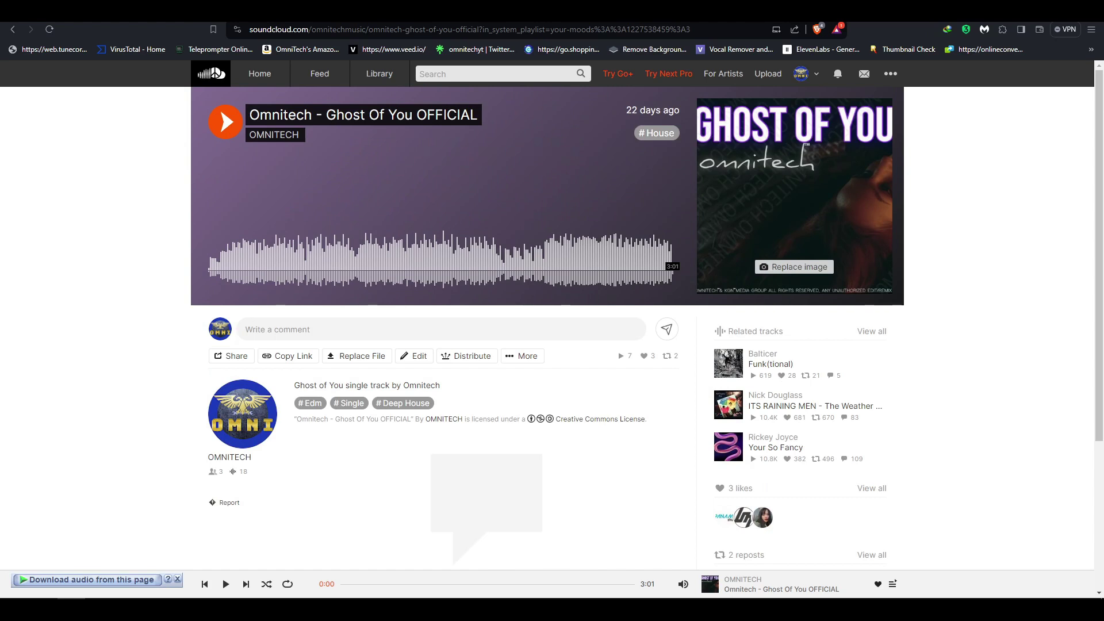
{"action": "left_click", "coordinate": [237, 266]}
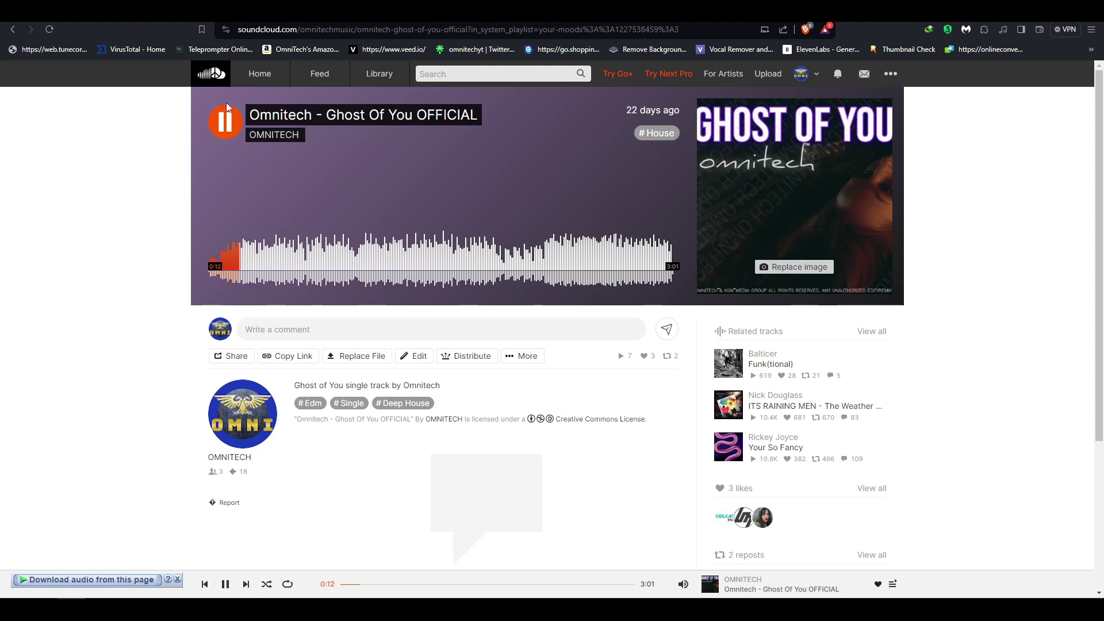
{"action": "left_click", "coordinate": [228, 125]}
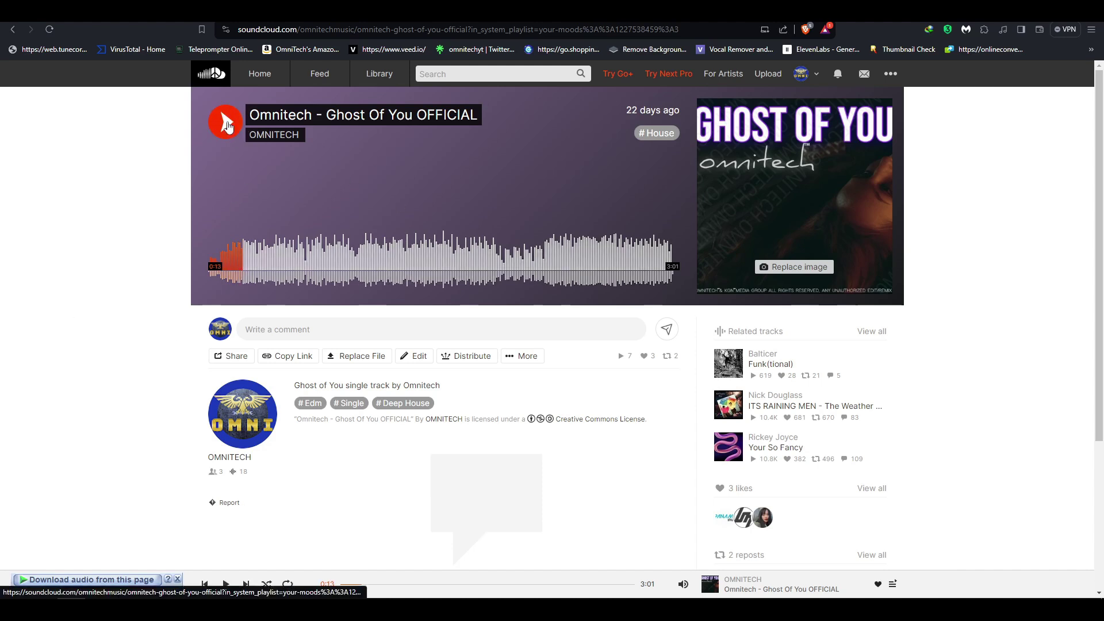
Download the Ghost Of You audio with IDM and open the saved track.
{"action": "left_click", "coordinate": [105, 583]}
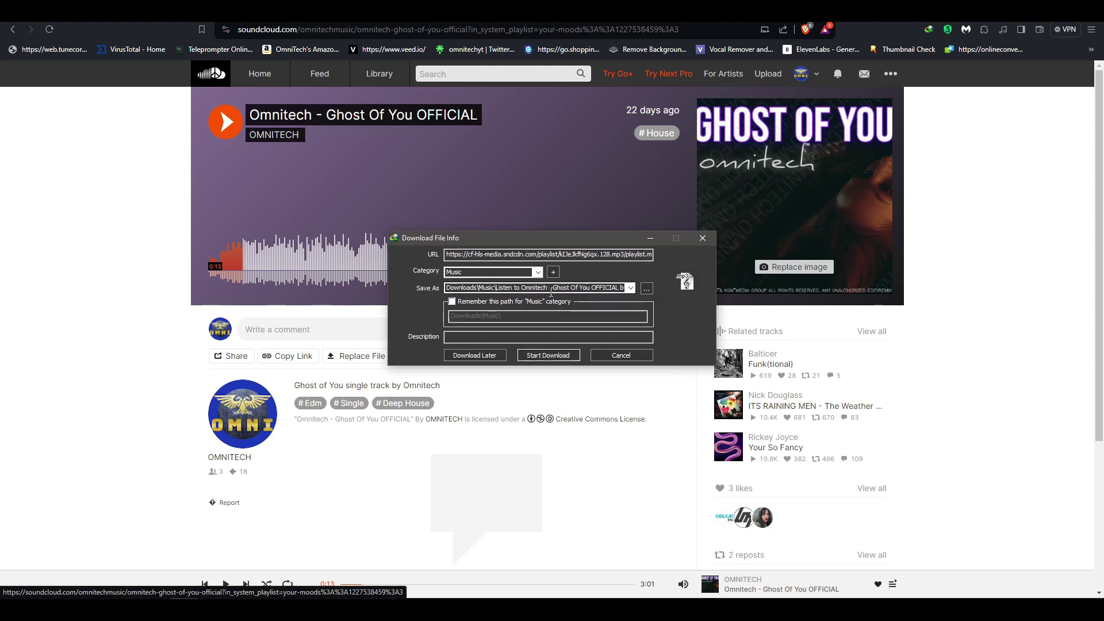
{"action": "left_click", "coordinate": [548, 355]}
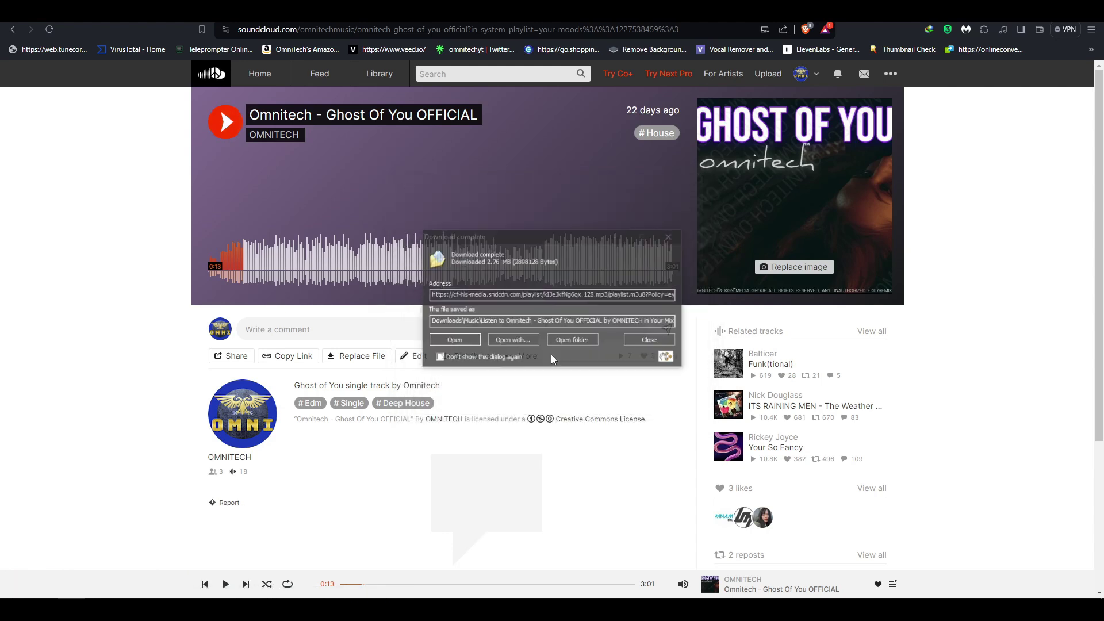
{"action": "left_click", "coordinate": [468, 343]}
Lower the volume, play the track, skip to about 1:28, and close the player.
{"action": "left_click", "coordinate": [556, 284]}
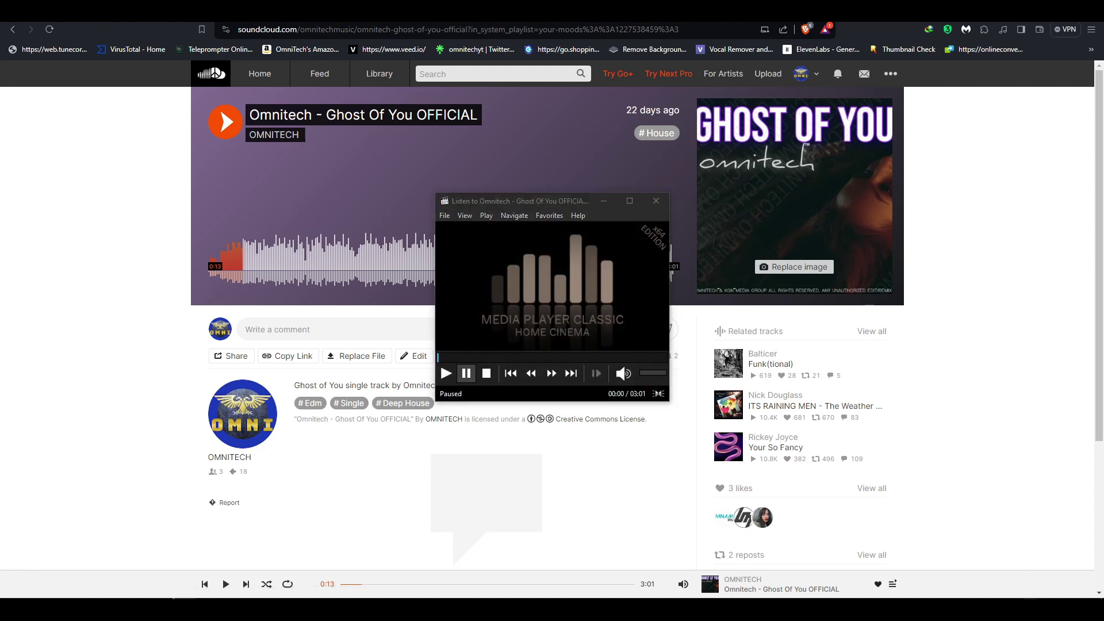
{"action": "key", "text": "XF86AudioLowerVolume"}
{"action": "left_click", "coordinate": [446, 373]}
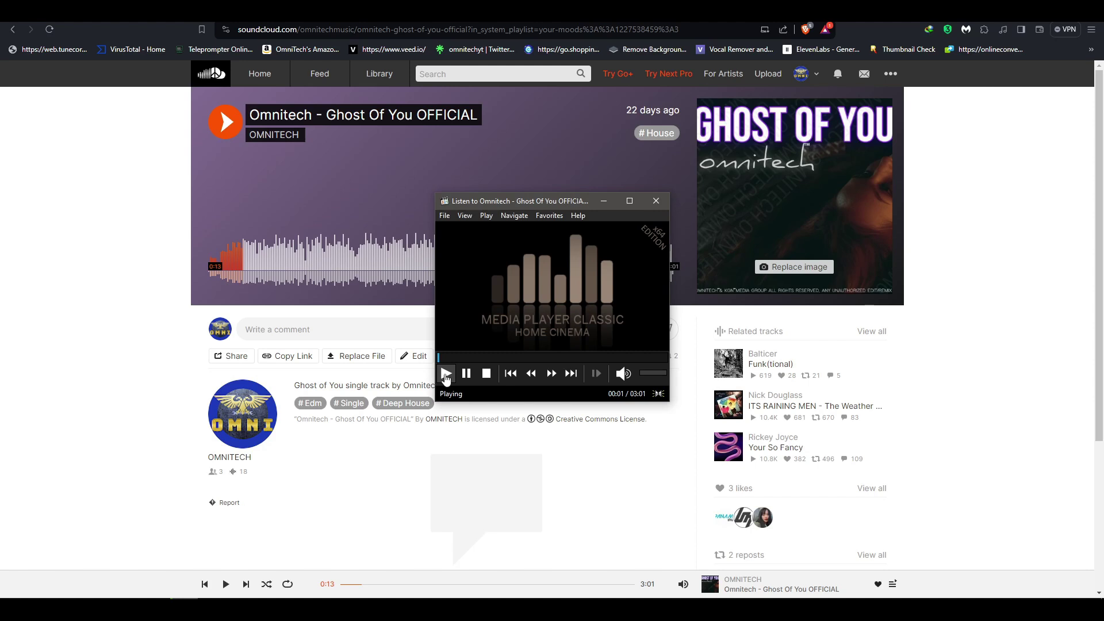
{"action": "left_click", "coordinate": [481, 357]}
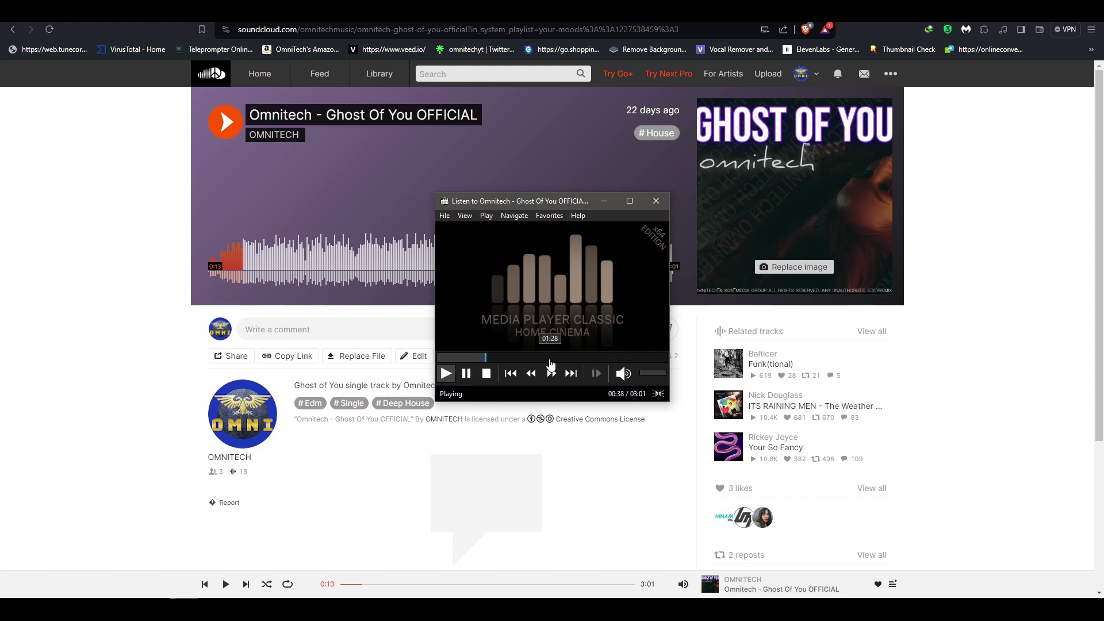
{"action": "left_click", "coordinate": [550, 357]}
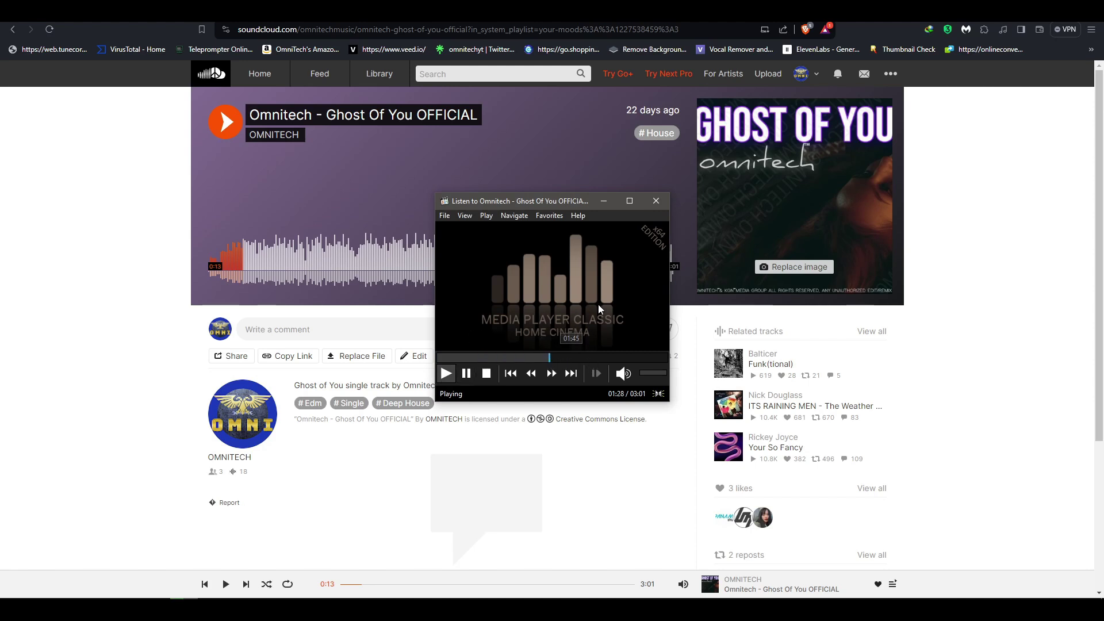
{"action": "left_click", "coordinate": [657, 202]}
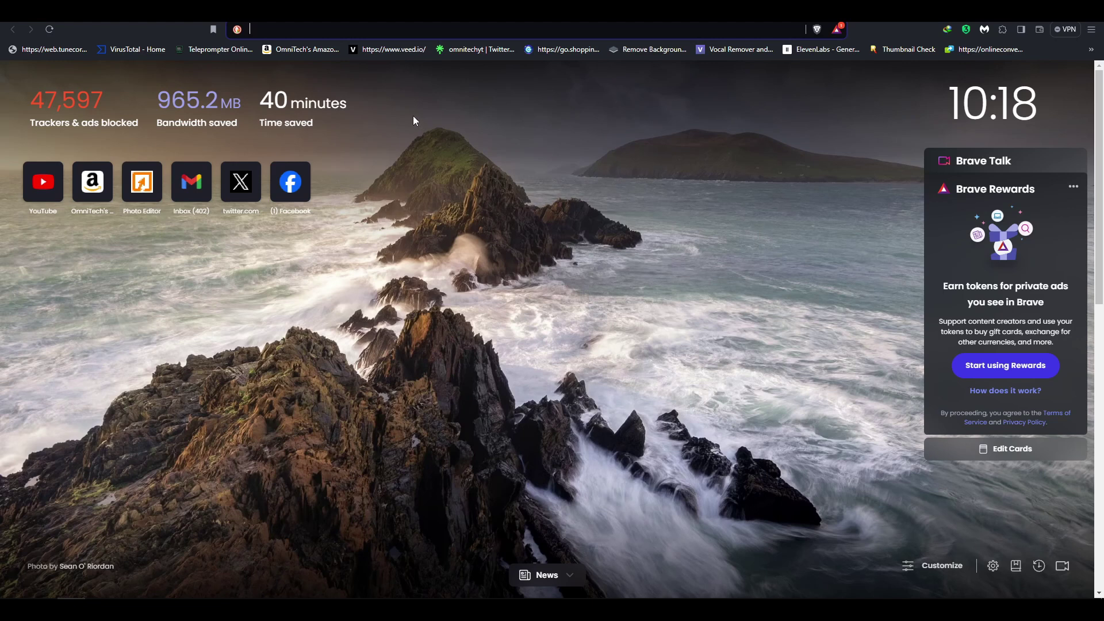
Search the web for obs and open the official obsproject.com site.
{"action": "type", "text": "obs"}
{"action": "key", "text": "Return"}
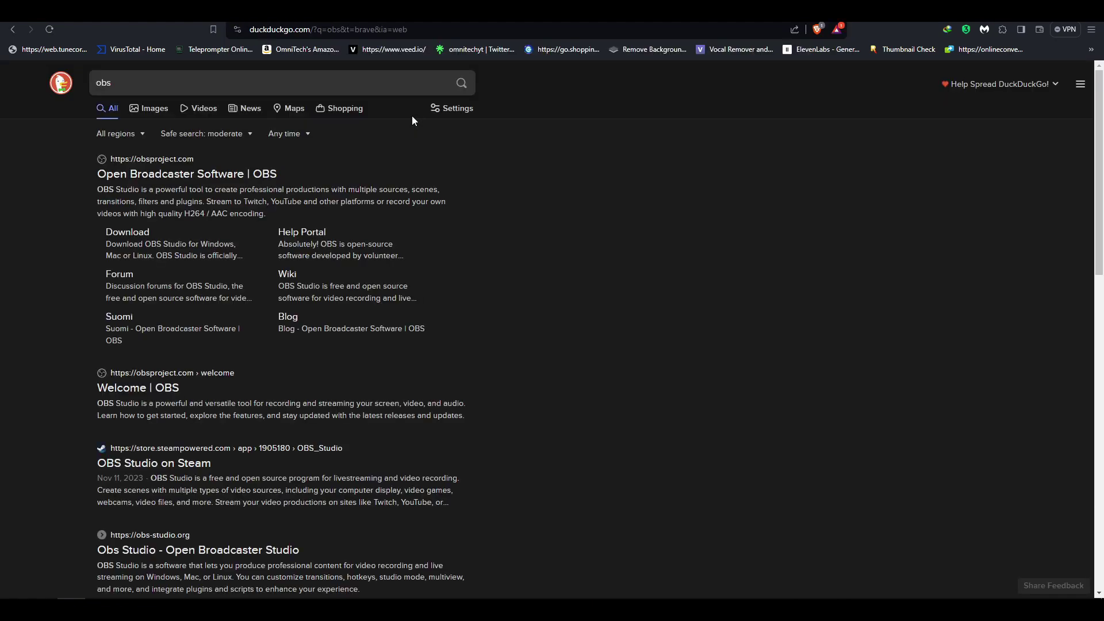
{"action": "left_click", "coordinate": [198, 175]}
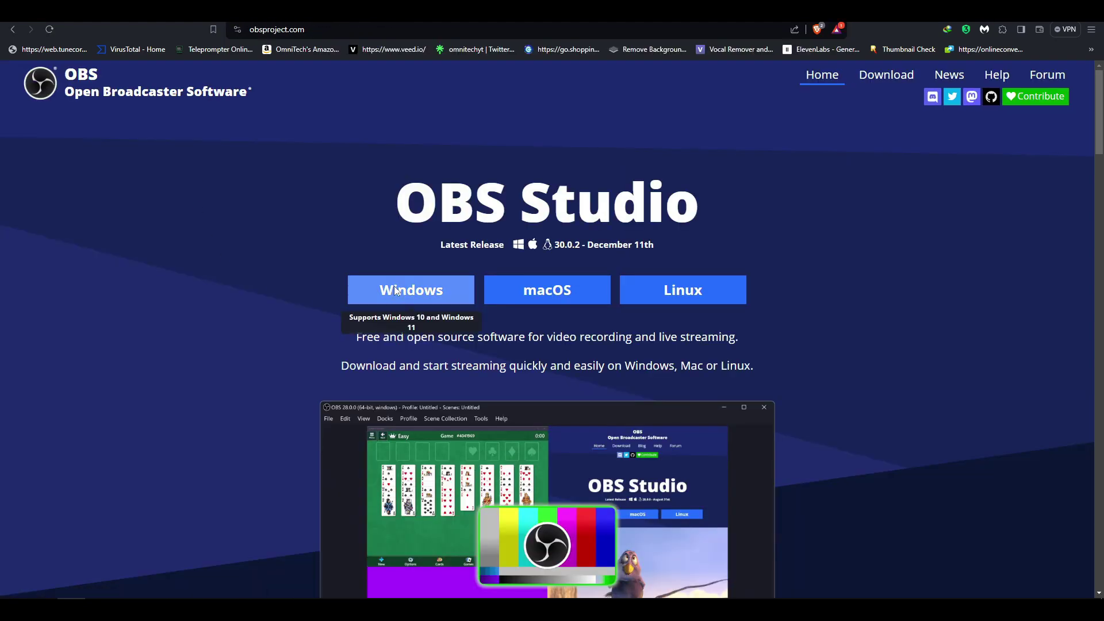
Download the OBS Studio 30.0.2 Windows installer as a numbered duplicate with IDM.
{"action": "left_click", "coordinate": [395, 290]}
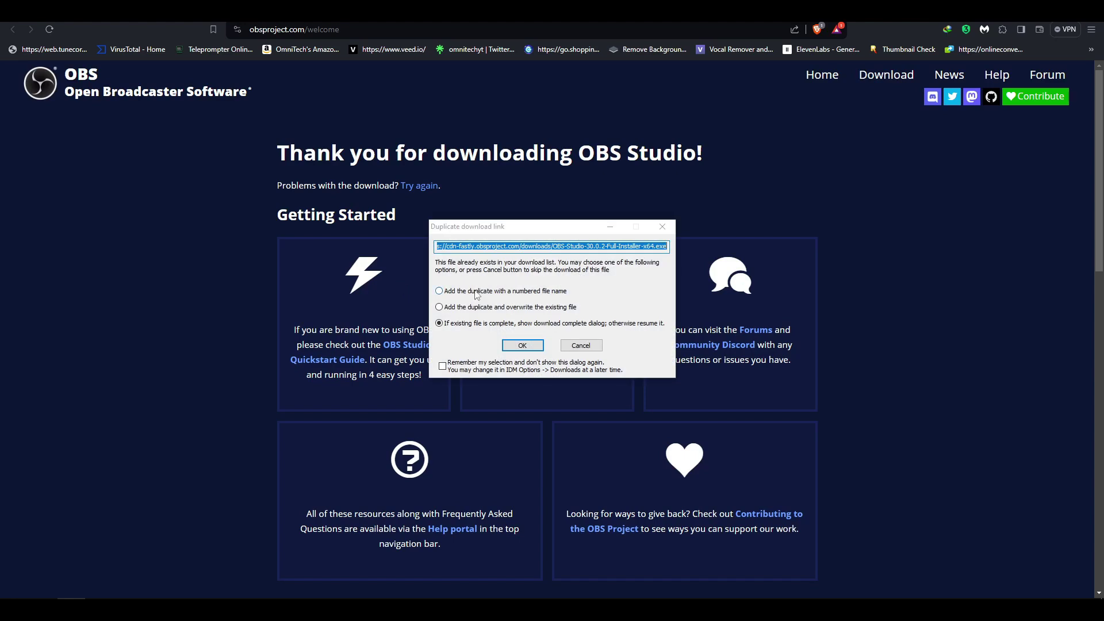
{"action": "left_click", "coordinate": [512, 347]}
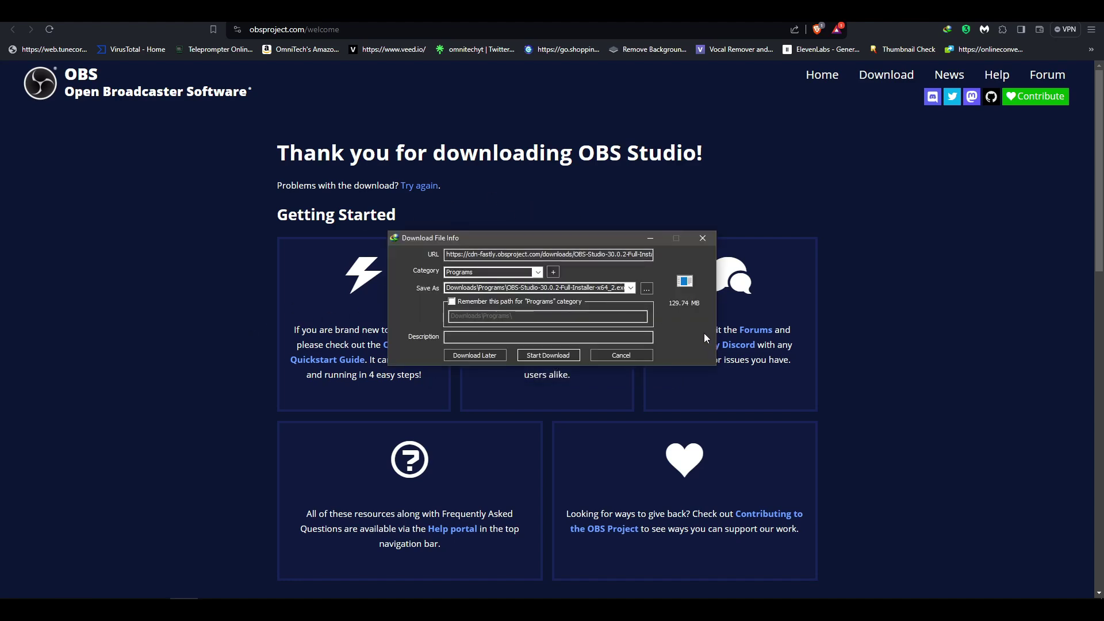
{"action": "left_click", "coordinate": [546, 355]}
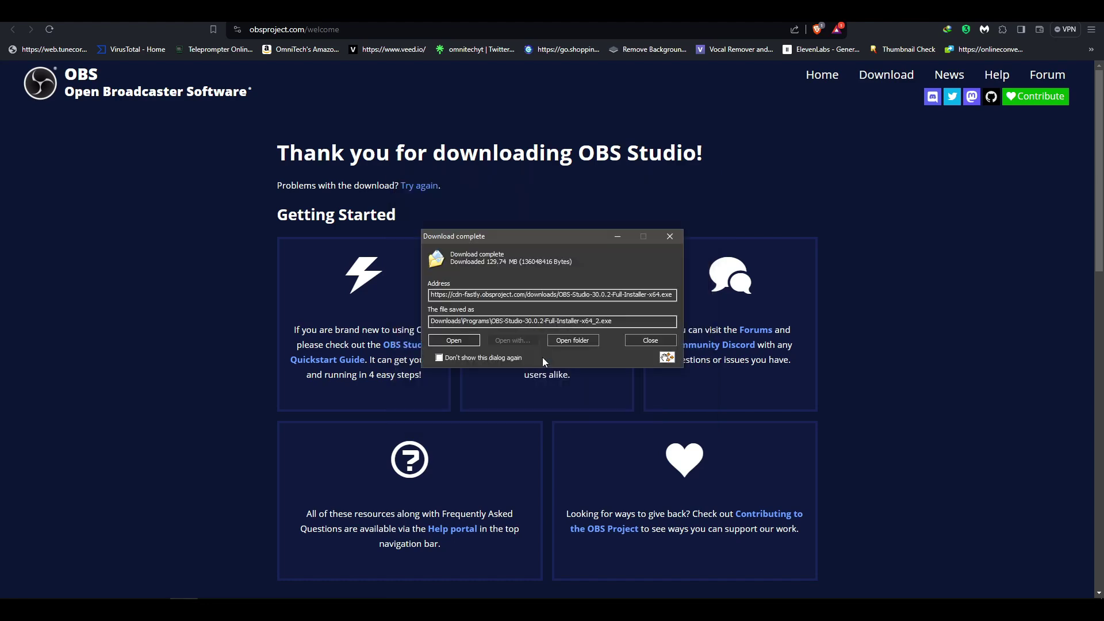
{"action": "left_click", "coordinate": [651, 342]}
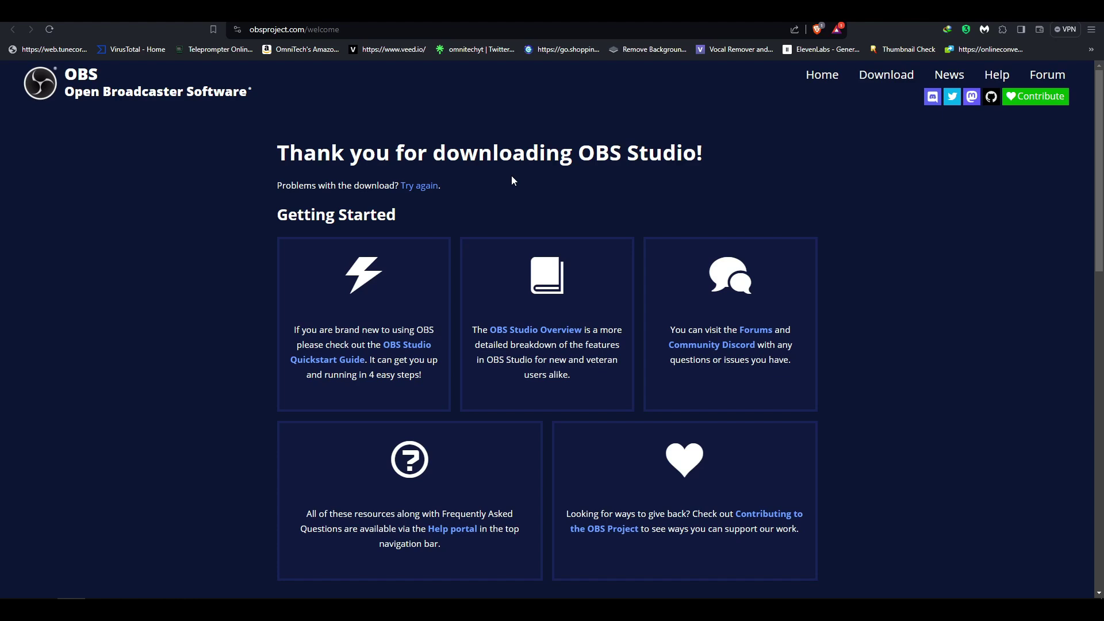
Check OBS's macOS (Intel) download, cancel saving it, and return to the OBS home page.
{"action": "left_click", "coordinate": [15, 32]}
{"action": "left_click", "coordinate": [569, 291]}
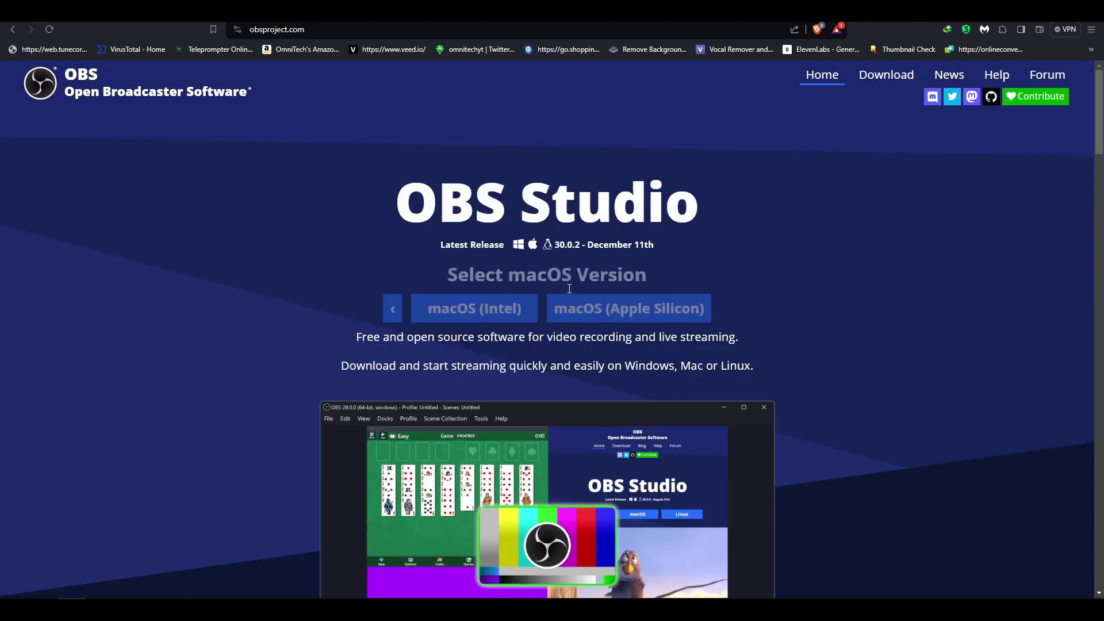
{"action": "left_click", "coordinate": [469, 305]}
{"action": "key", "text": "Return"}
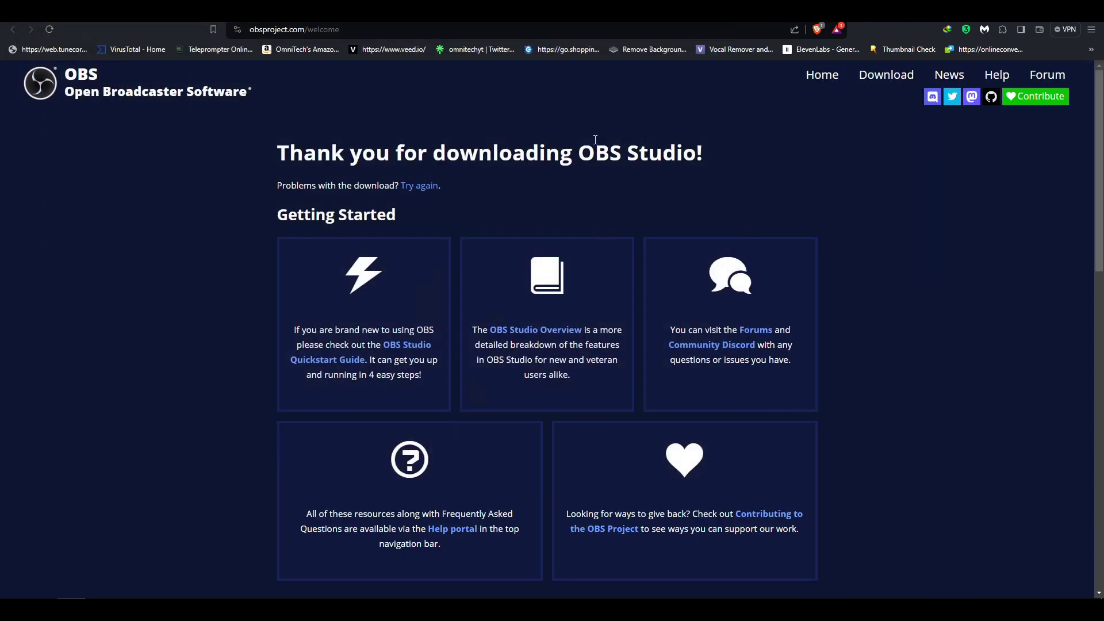
{"action": "key", "text": "alt+Left"}
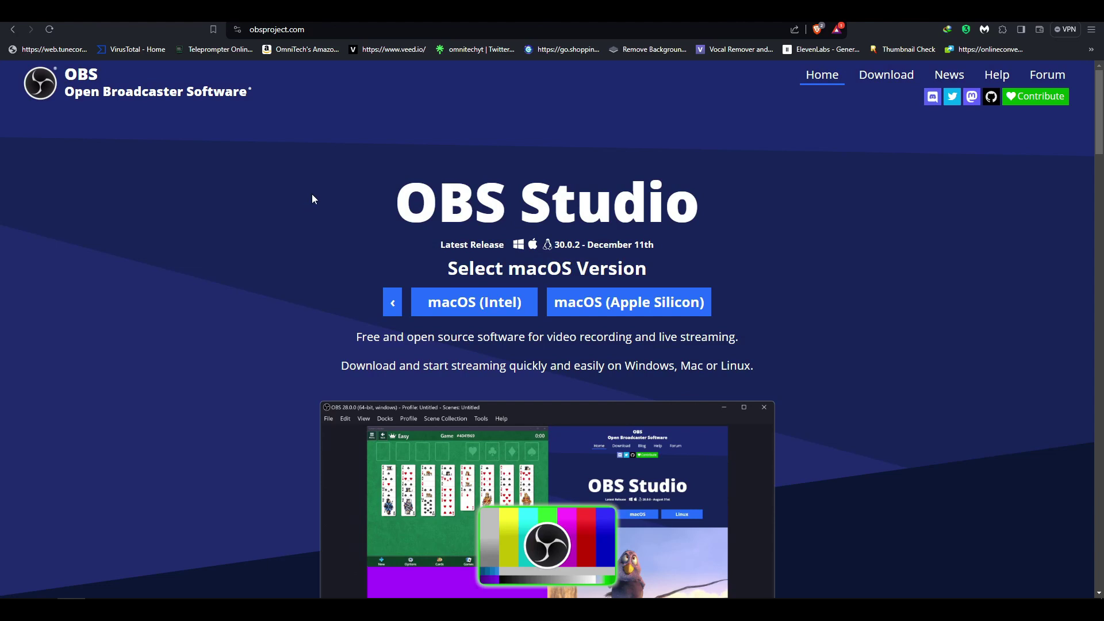
{"action": "scroll", "coordinate": [212, 231], "scroll_direction": "down", "scroll_amount": 8}
{"action": "scroll", "coordinate": [210, 222], "scroll_direction": "down", "scroll_amount": 2}
{"action": "scroll", "coordinate": [205, 226], "scroll_direction": "down", "scroll_amount": 6}
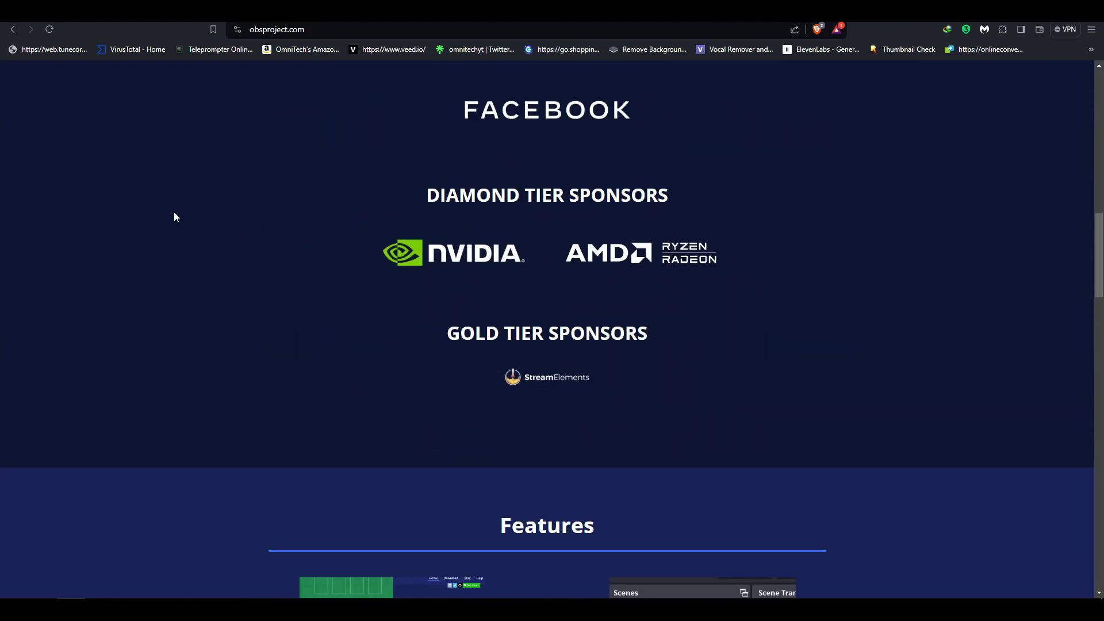
{"action": "scroll", "coordinate": [174, 211], "scroll_direction": "up", "scroll_amount": 6}
{"action": "scroll", "coordinate": [168, 216], "scroll_direction": "up", "scroll_amount": 10}
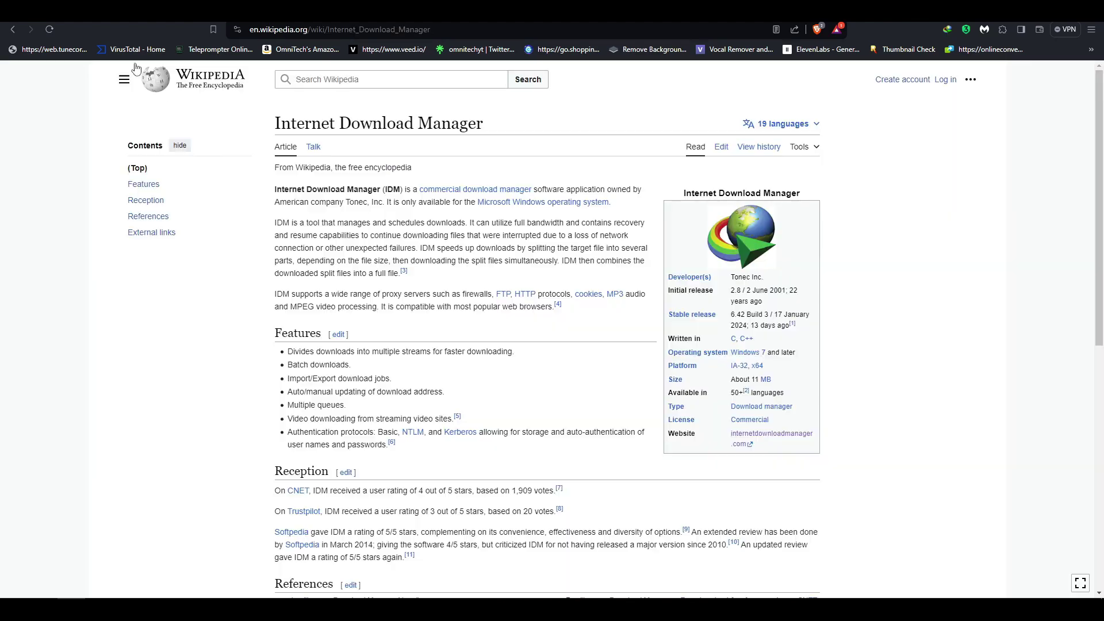
{"action": "scroll", "coordinate": [172, 185], "scroll_direction": "down", "scroll_amount": 5}
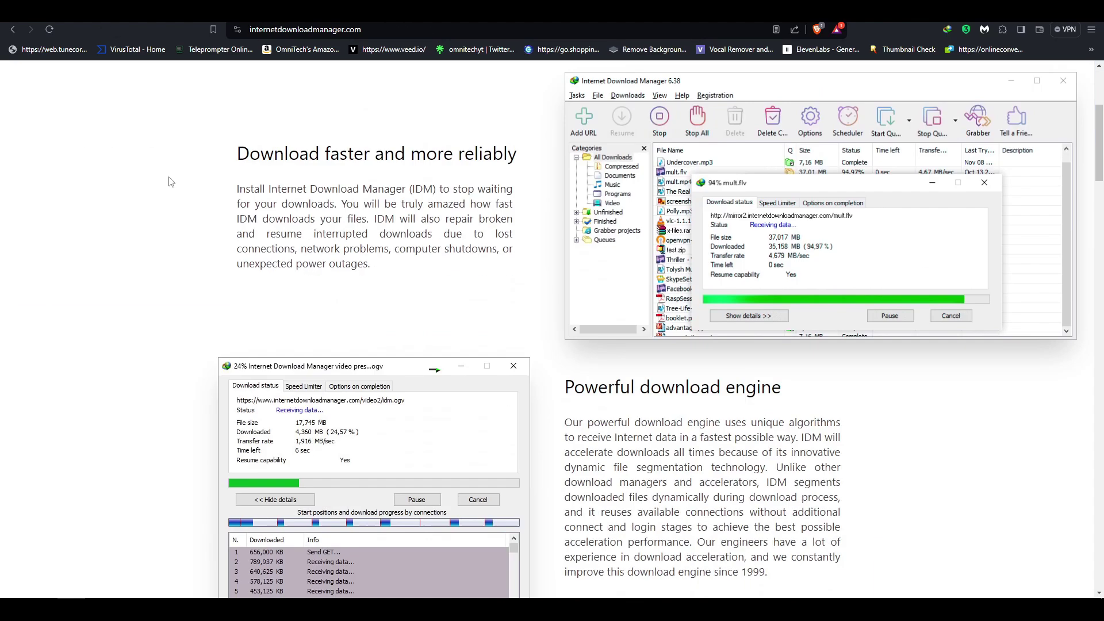
{"action": "scroll", "coordinate": [169, 180], "scroll_direction": "up", "scroll_amount": 3}
{"action": "scroll", "coordinate": [169, 180], "scroll_direction": "down", "scroll_amount": 1}
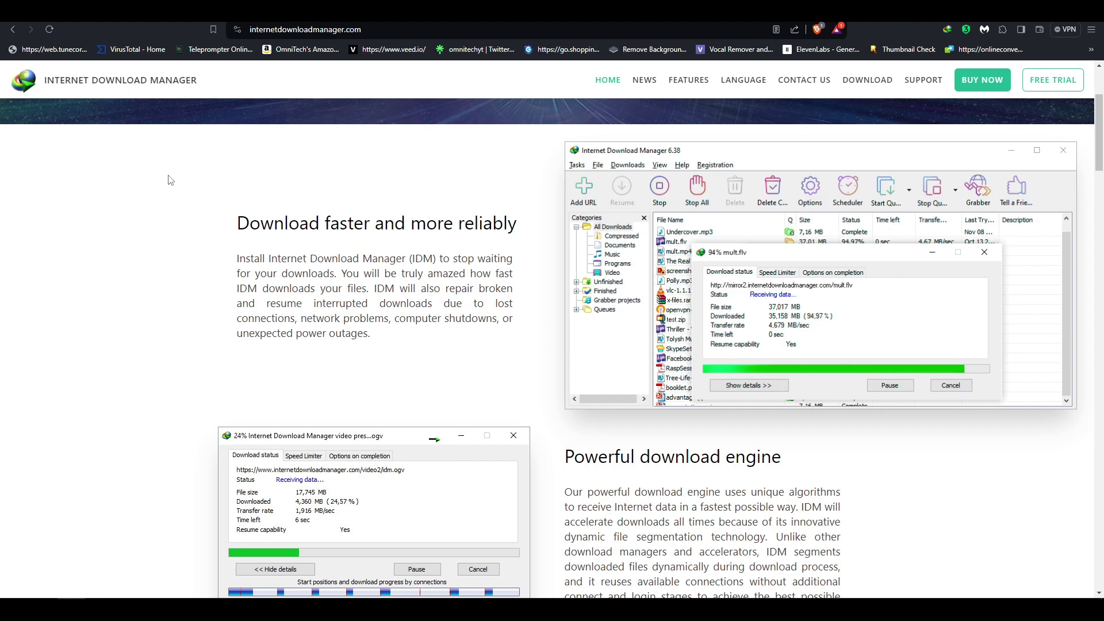
{"action": "scroll", "coordinate": [145, 216], "scroll_direction": "up", "scroll_amount": 4}
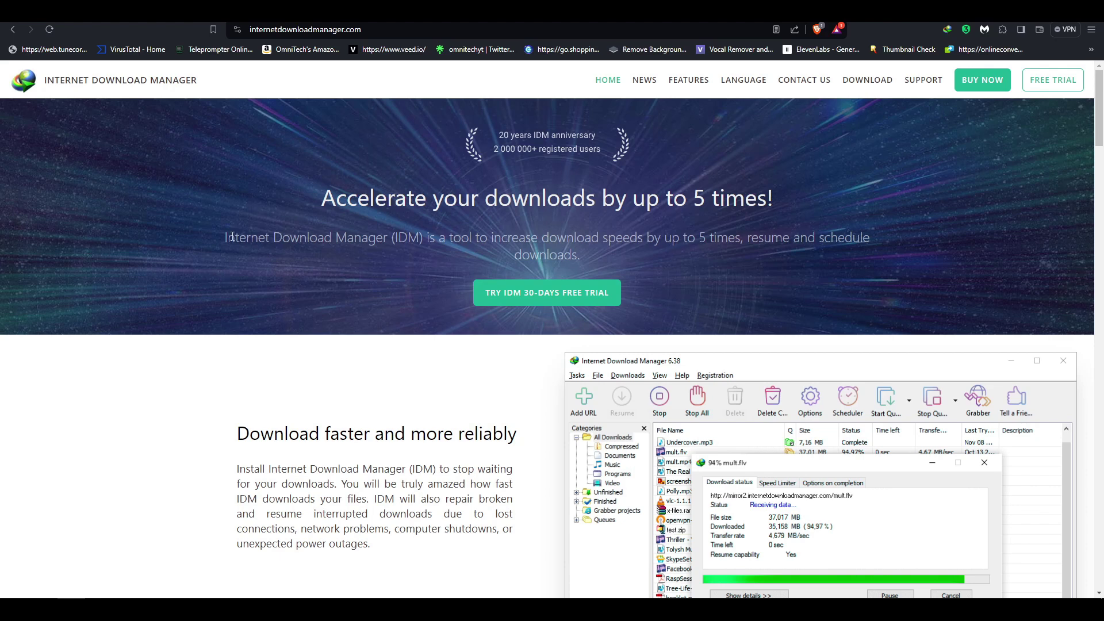
{"action": "scroll", "coordinate": [190, 253], "scroll_direction": "down", "scroll_amount": 6}
{"action": "scroll", "coordinate": [161, 236], "scroll_direction": "down", "scroll_amount": 5}
{"action": "scroll", "coordinate": [160, 236], "scroll_direction": "down", "scroll_amount": 4}
{"action": "scroll", "coordinate": [160, 236], "scroll_direction": "down", "scroll_amount": 3}
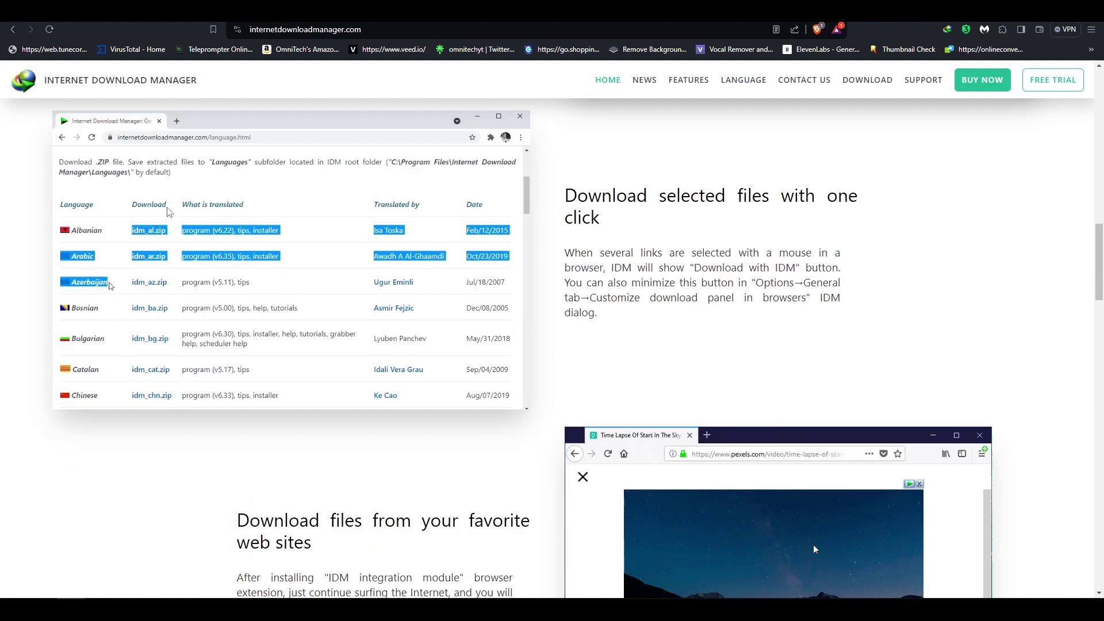
{"action": "scroll", "coordinate": [541, 253], "scroll_direction": "down", "scroll_amount": 7}
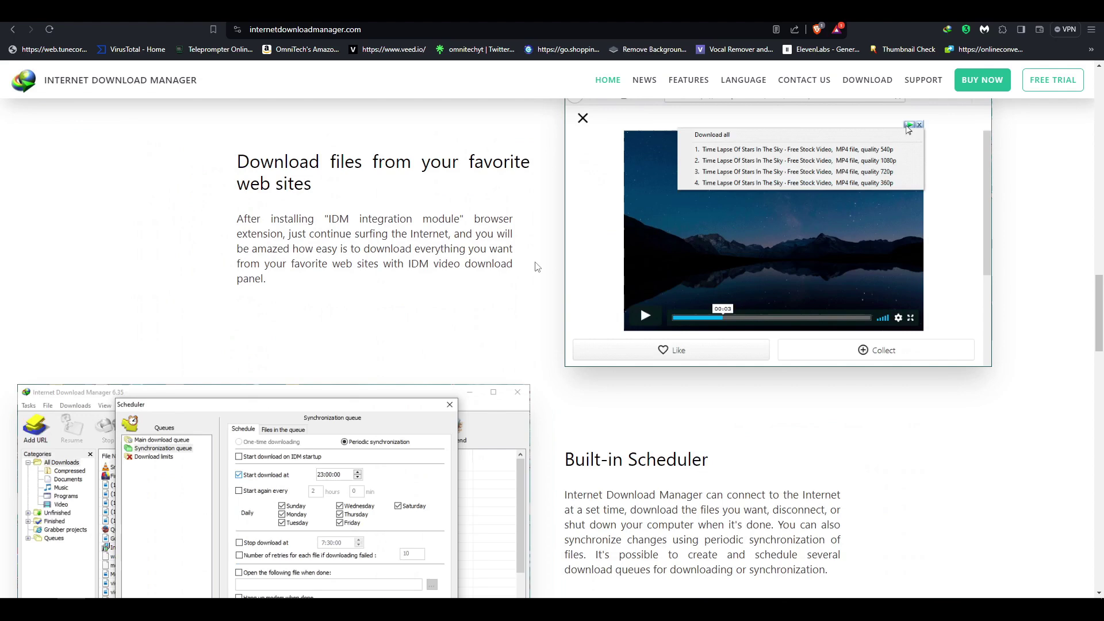
{"action": "scroll", "coordinate": [550, 262], "scroll_direction": "down", "scroll_amount": 7}
{"action": "scroll", "coordinate": [550, 262], "scroll_direction": "up", "scroll_amount": 6}
{"action": "scroll", "coordinate": [547, 263], "scroll_direction": "up", "scroll_amount": 10}
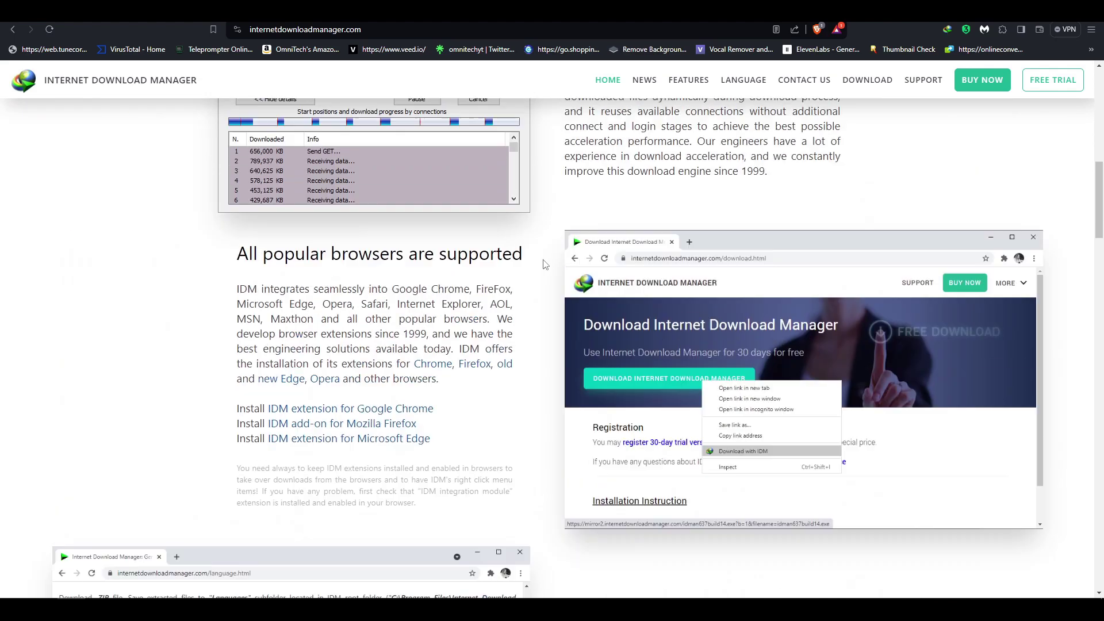
{"action": "scroll", "coordinate": [544, 260], "scroll_direction": "up", "scroll_amount": 12}
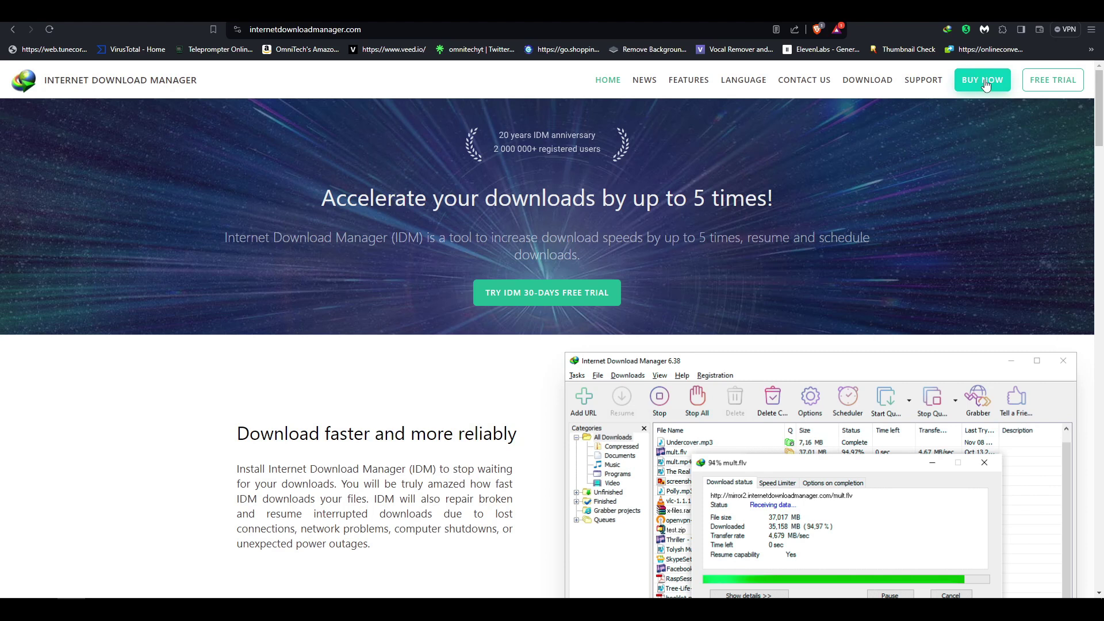
View IDM's free-trial offer and its Chrome extension page, then close the trial popup.
{"action": "left_click", "coordinate": [1044, 83]}
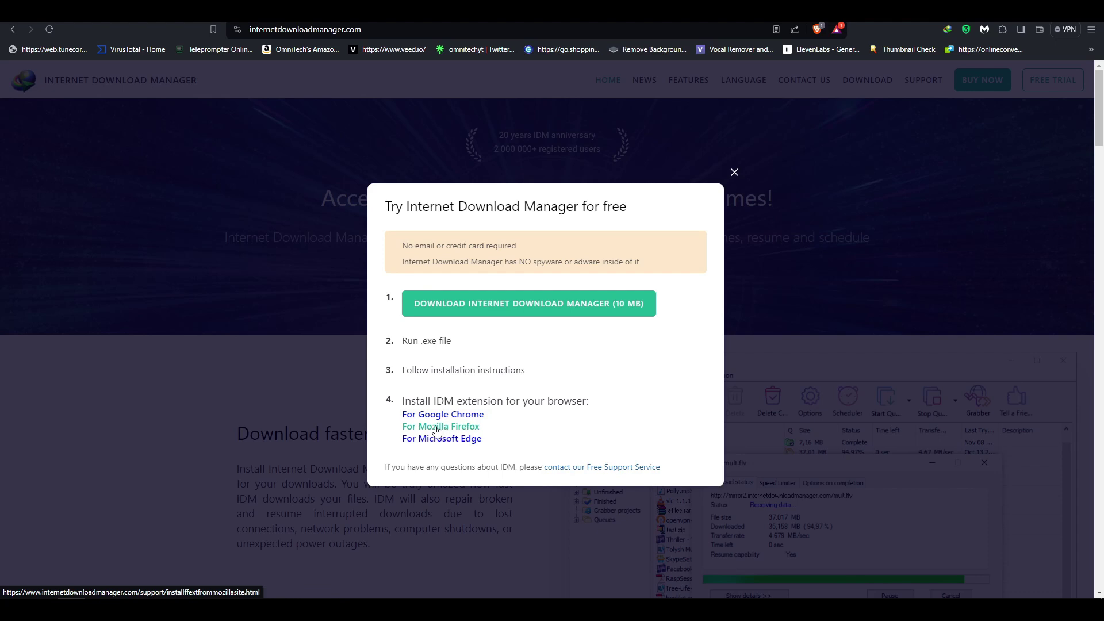
{"action": "left_click", "coordinate": [441, 416]}
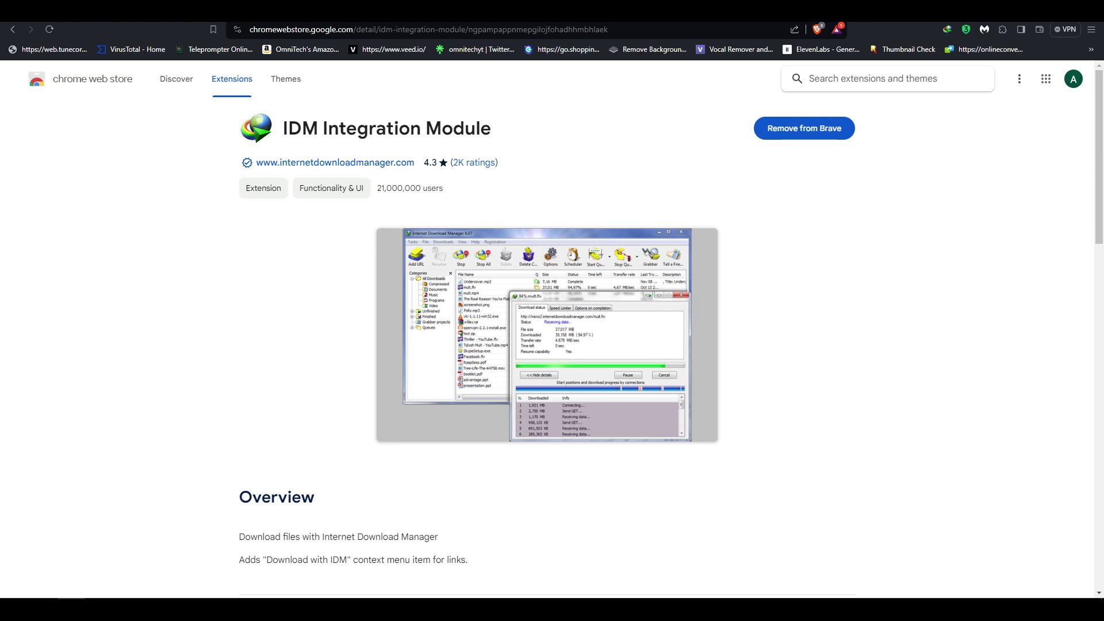
{"action": "left_click", "coordinate": [16, 29]}
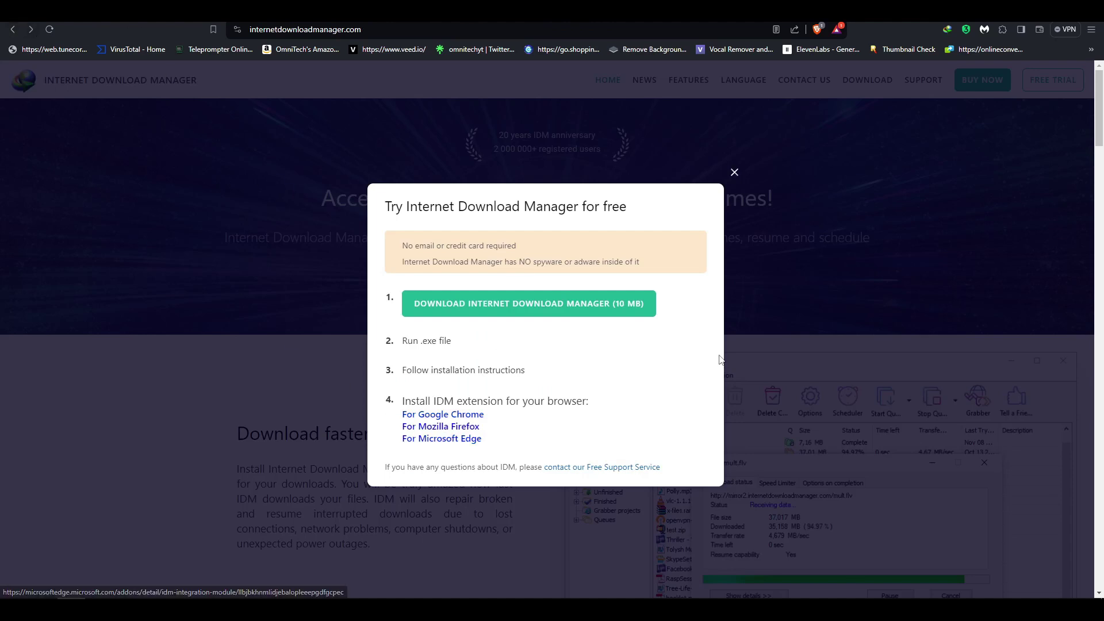
{"action": "left_click", "coordinate": [734, 172]}
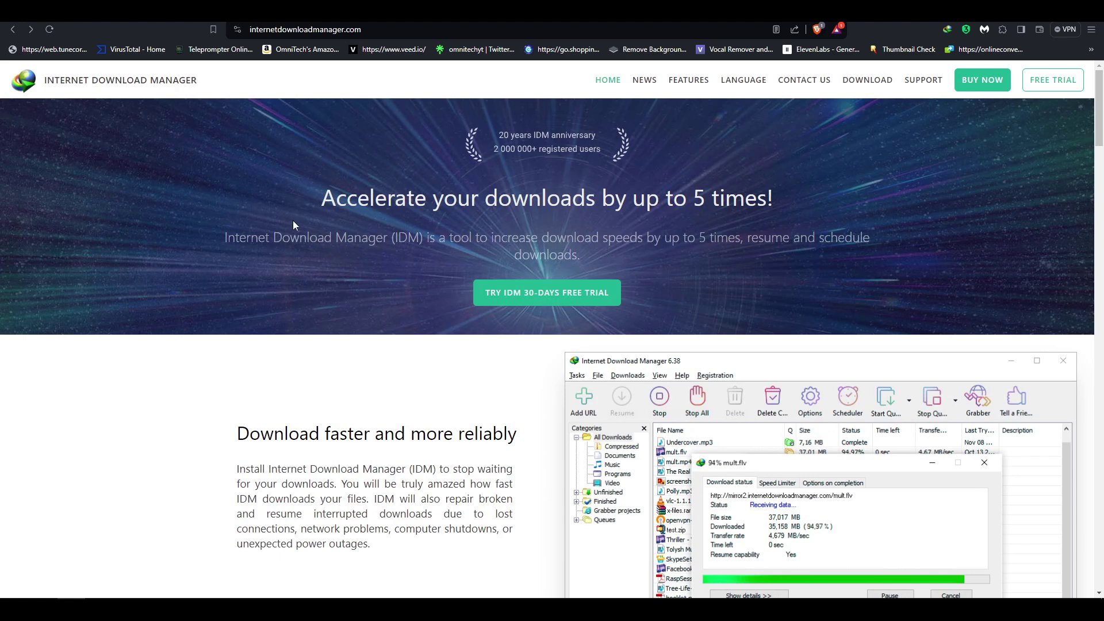
Scroll the IDM homepage to the Download categories and Customizable Interface sections.
{"action": "scroll", "coordinate": [223, 243], "scroll_direction": "down", "scroll_amount": 3}
{"action": "scroll", "coordinate": [223, 247], "scroll_direction": "down", "scroll_amount": 5}
{"action": "scroll", "coordinate": [223, 248], "scroll_direction": "down", "scroll_amount": 6}
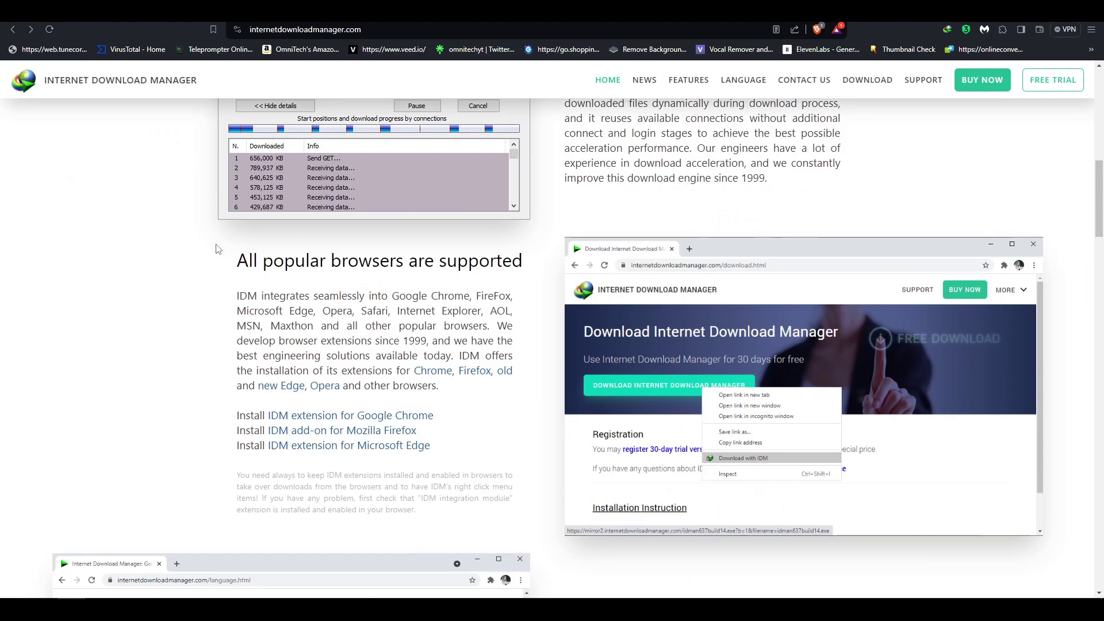
{"action": "scroll", "coordinate": [222, 253], "scroll_direction": "down", "scroll_amount": 6}
{"action": "scroll", "coordinate": [226, 230], "scroll_direction": "down", "scroll_amount": 5}
{"action": "scroll", "coordinate": [225, 230], "scroll_direction": "down", "scroll_amount": 4}
{"action": "scroll", "coordinate": [225, 230], "scroll_direction": "down", "scroll_amount": 8}
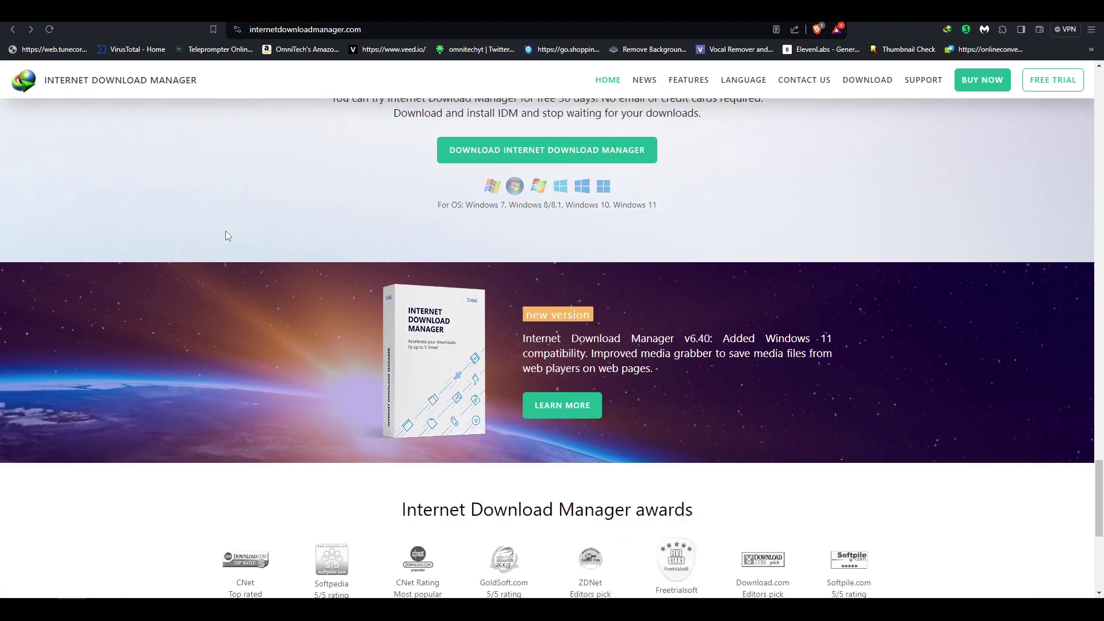
{"action": "scroll", "coordinate": [225, 230], "scroll_direction": "up", "scroll_amount": 2}
{"action": "scroll", "coordinate": [226, 232], "scroll_direction": "down", "scroll_amount": 5}
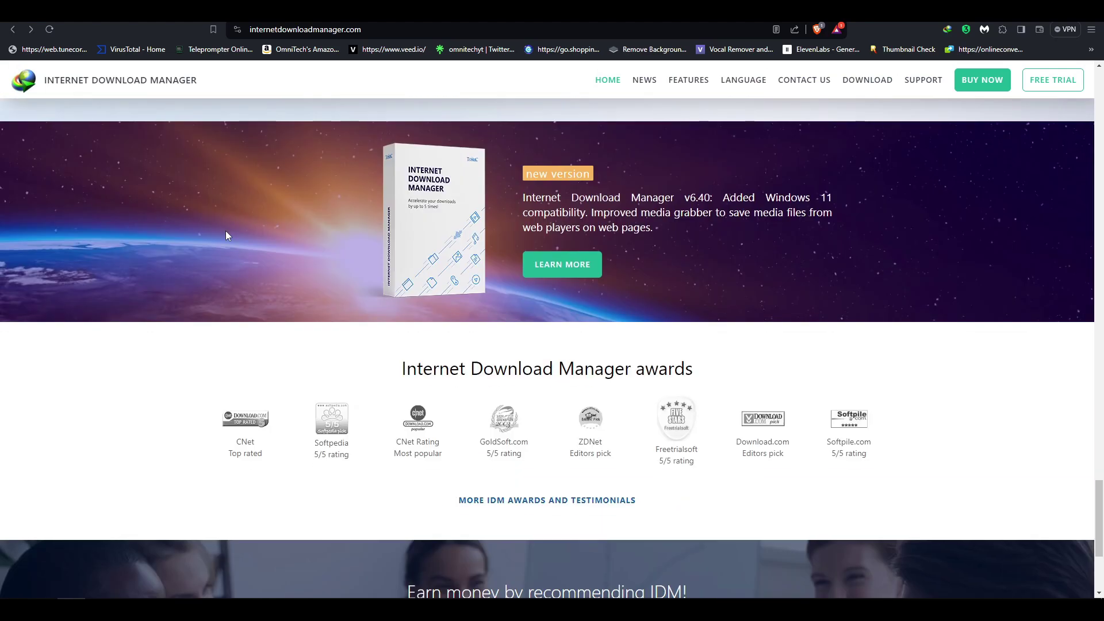
{"action": "scroll", "coordinate": [226, 235], "scroll_direction": "up", "scroll_amount": 5}
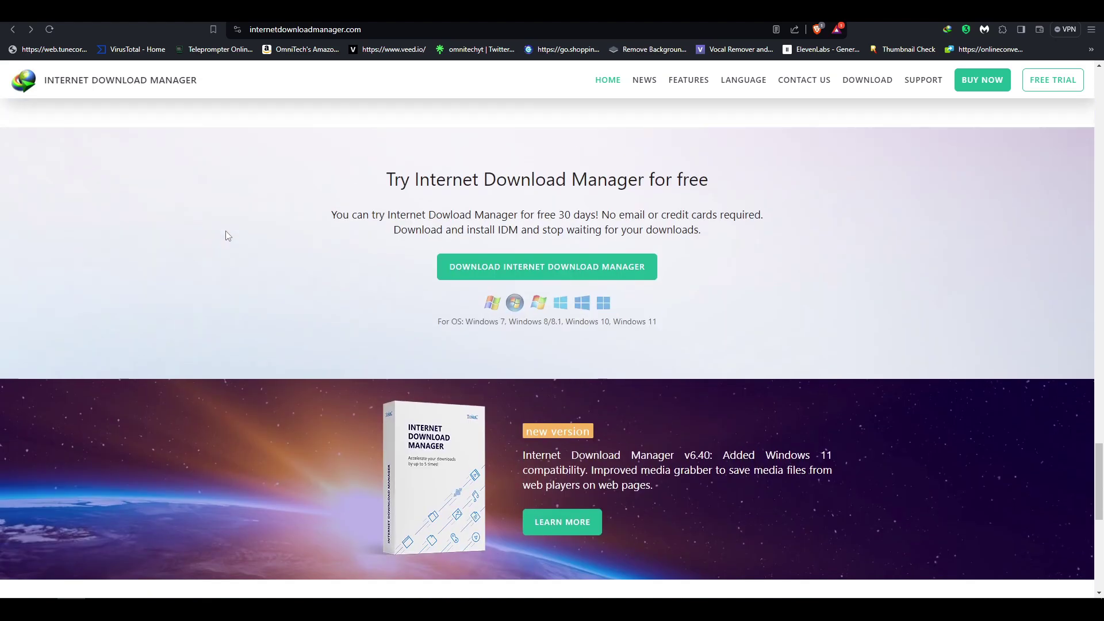
{"action": "scroll", "coordinate": [226, 235], "scroll_direction": "up", "scroll_amount": 10}
{"action": "scroll", "coordinate": [226, 236], "scroll_direction": "down", "scroll_amount": 2}
{"action": "scroll", "coordinate": [226, 235], "scroll_direction": "up", "scroll_amount": 1}
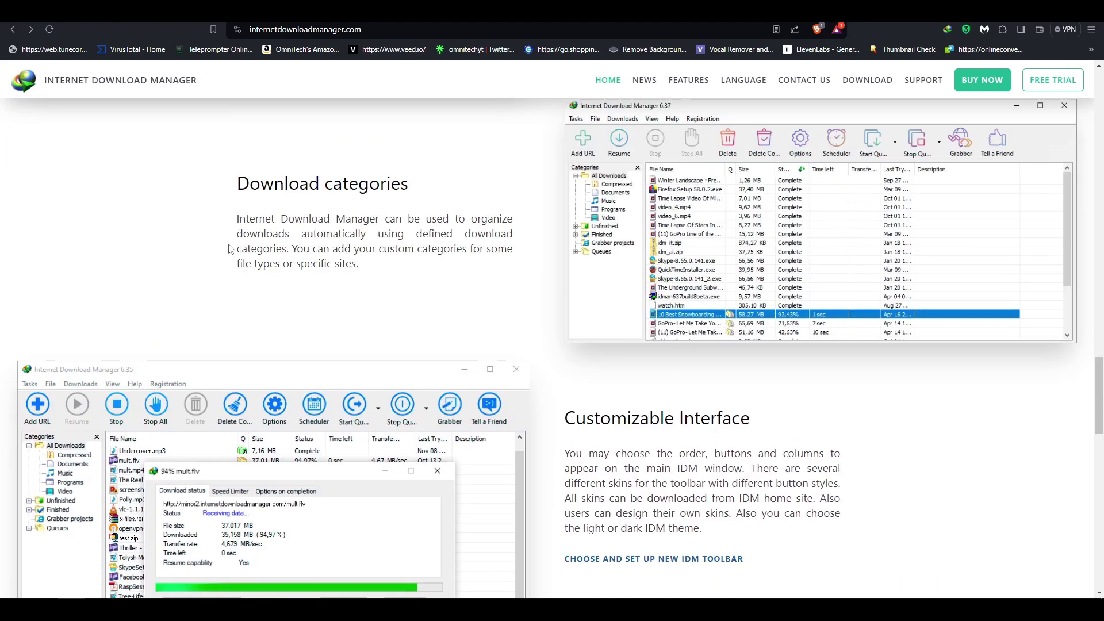
Open IDM from the system tray, maximize it, and cancel an Add URL prompt.
{"action": "left_click", "coordinate": [989, 610]}
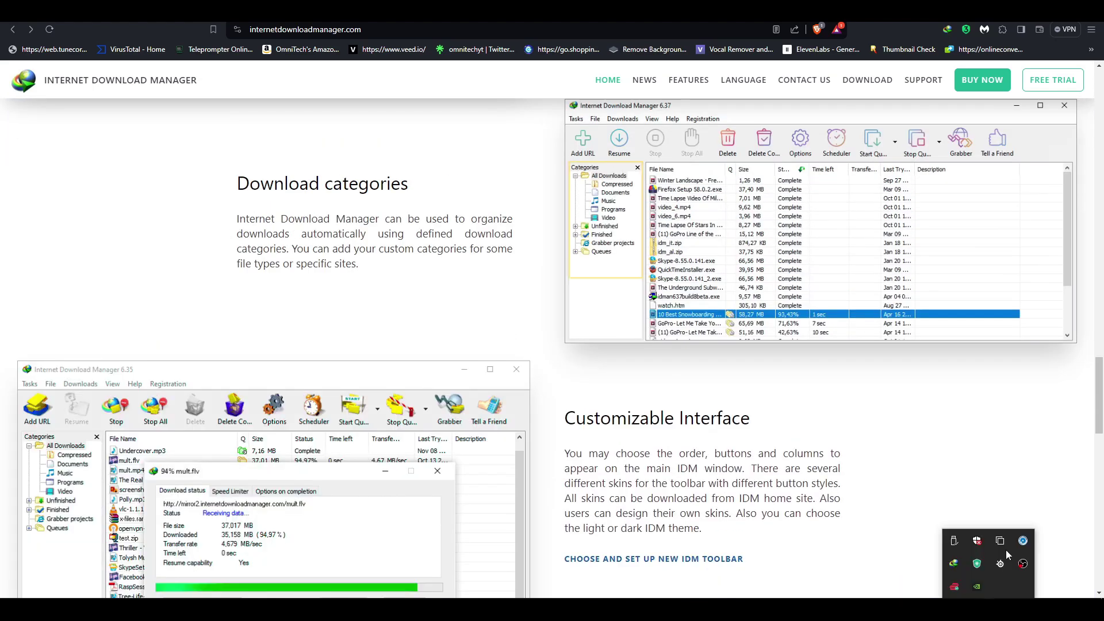
{"action": "left_click", "coordinate": [955, 564]}
{"action": "left_click_drag", "start_coordinate": [750, 161], "coordinate": [620, 159]}
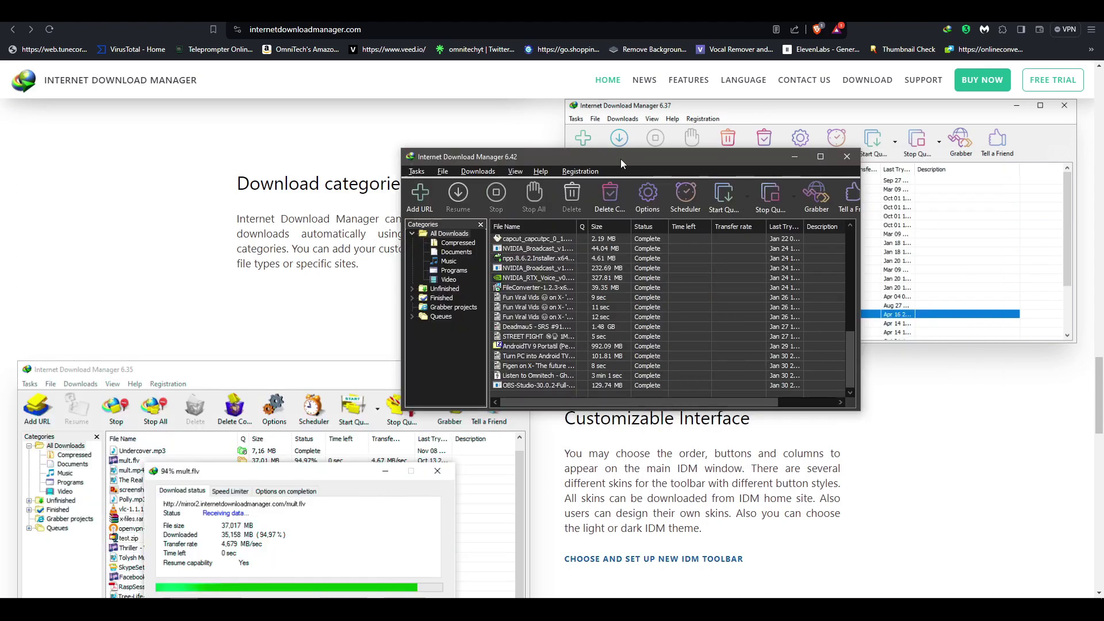
{"action": "double_click", "coordinate": [620, 158]}
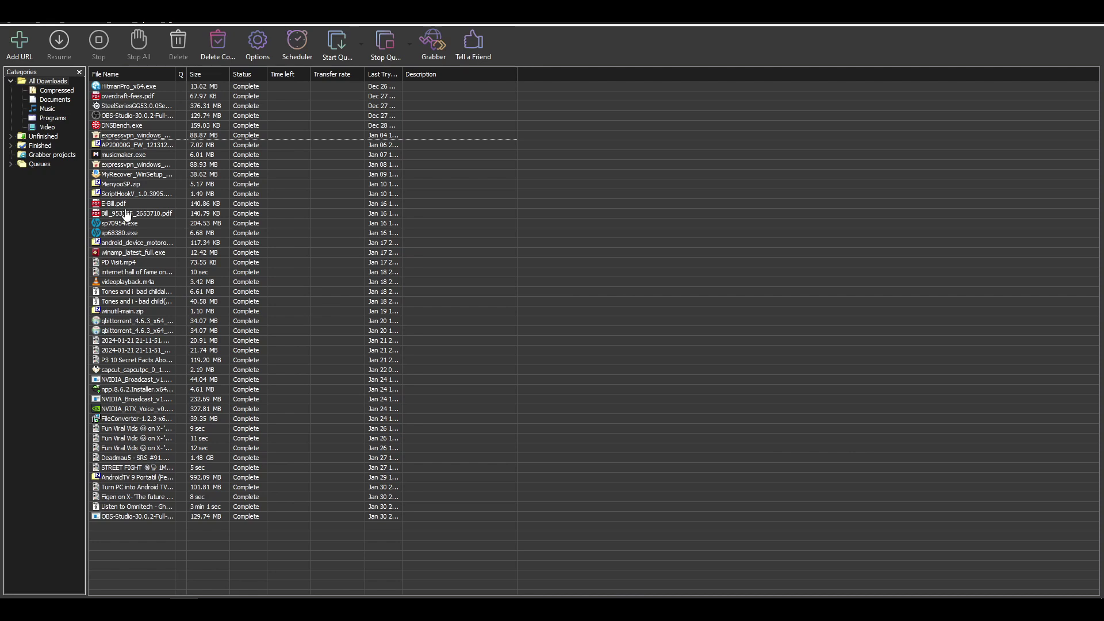
{"action": "left_click", "coordinate": [22, 42]}
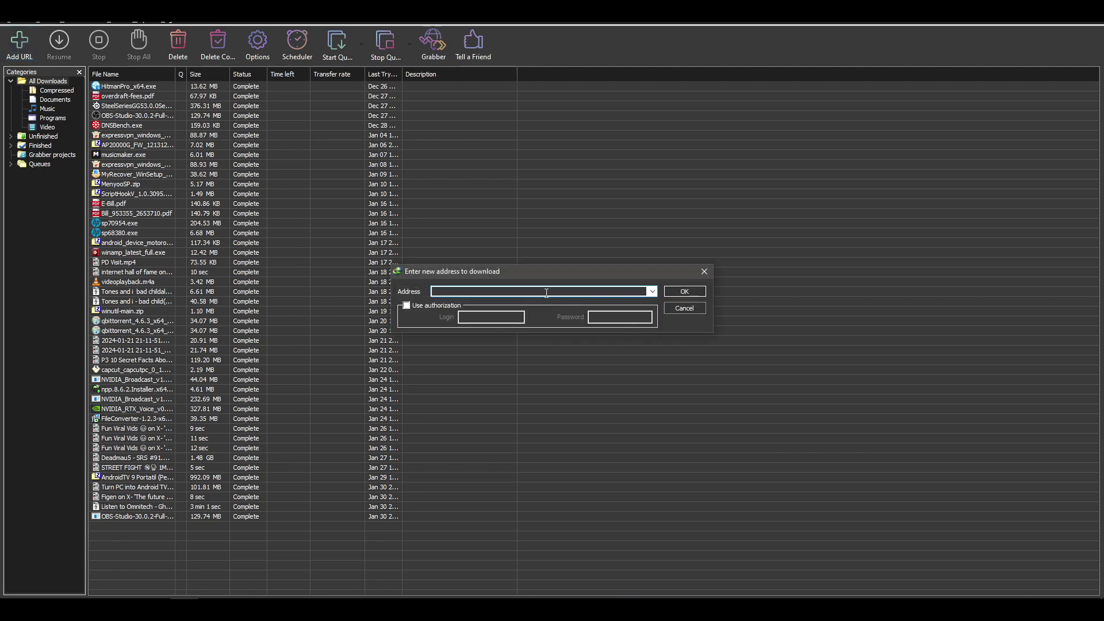
{"action": "left_click", "coordinate": [705, 271]}
In IDM Options, try adding another browser, then dismiss the message and file picker.
{"action": "left_click", "coordinate": [257, 44]}
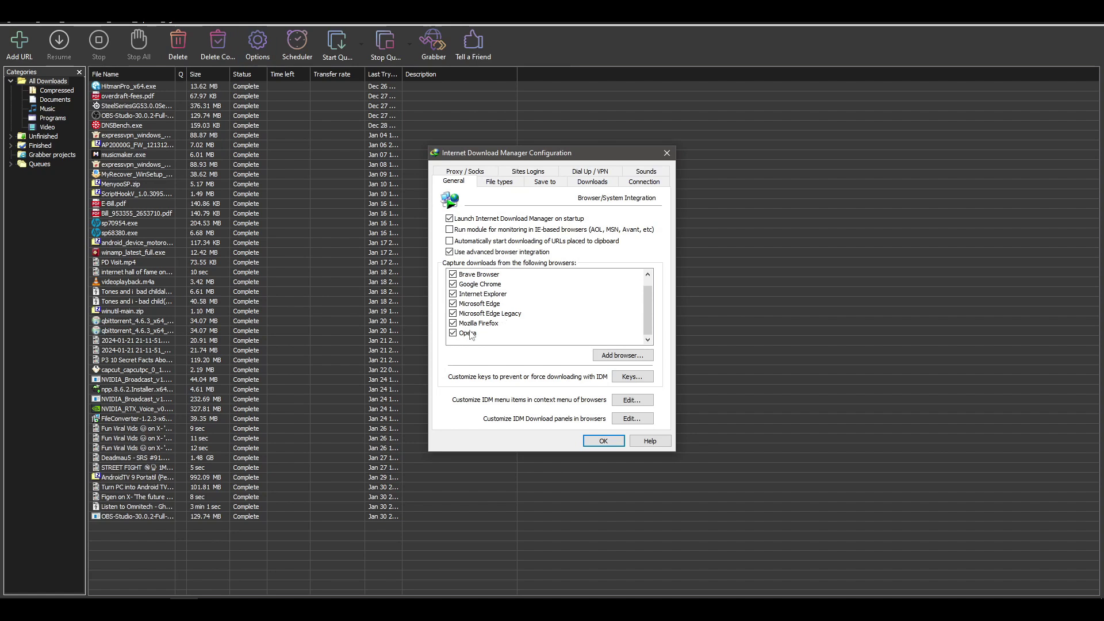
{"action": "scroll", "coordinate": [489, 283], "scroll_direction": "up", "scroll_amount": 1}
{"action": "left_click", "coordinate": [607, 357]}
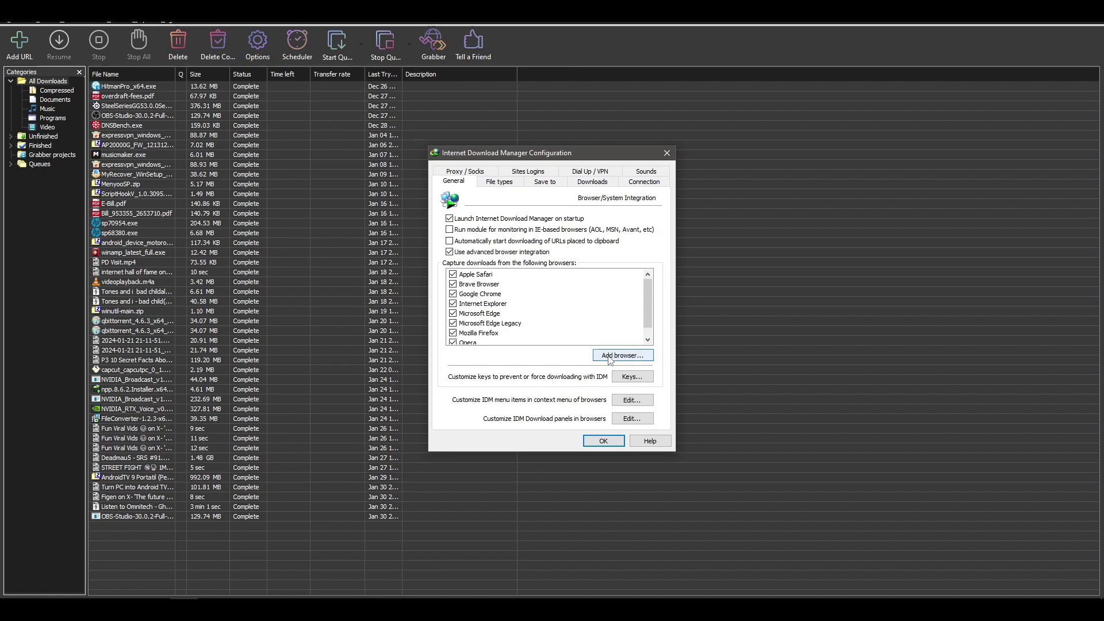
{"action": "left_click", "coordinate": [623, 321]}
{"action": "left_click", "coordinate": [623, 354]}
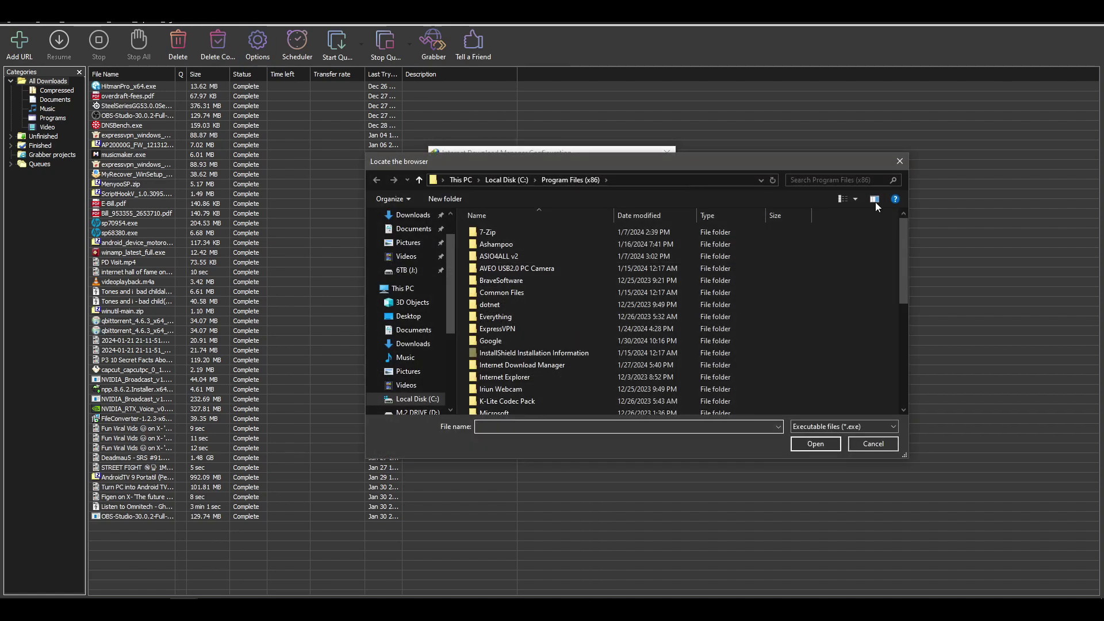
{"action": "left_click", "coordinate": [902, 164]}
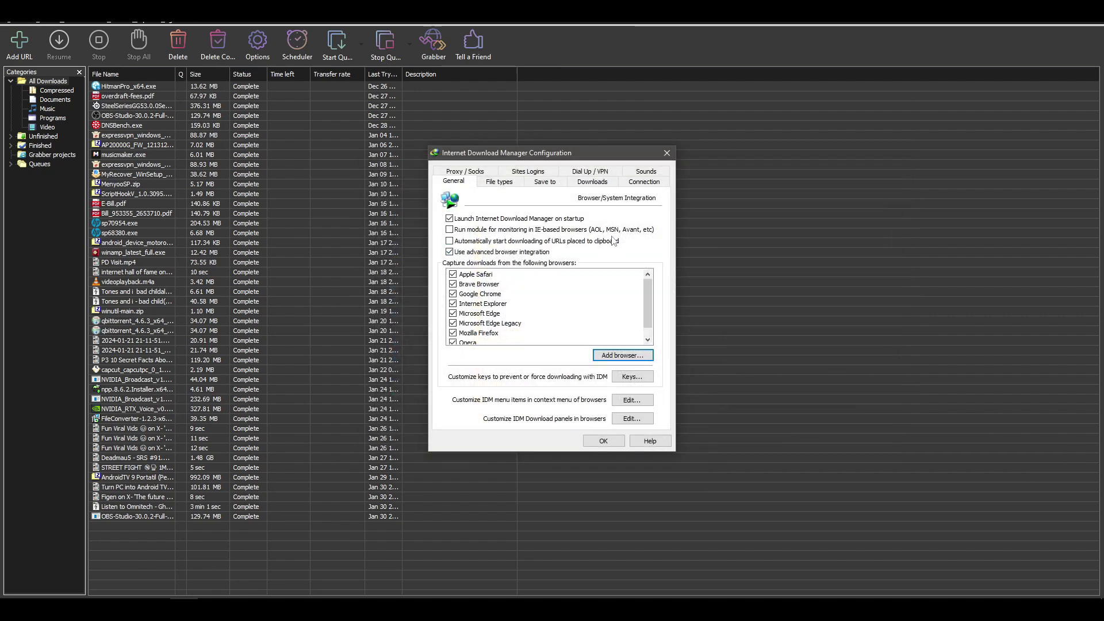
Review the auto-download file types list, then focus the Save to tab's default download directory.
{"action": "left_click", "coordinate": [499, 182]}
{"action": "left_click", "coordinate": [547, 252]}
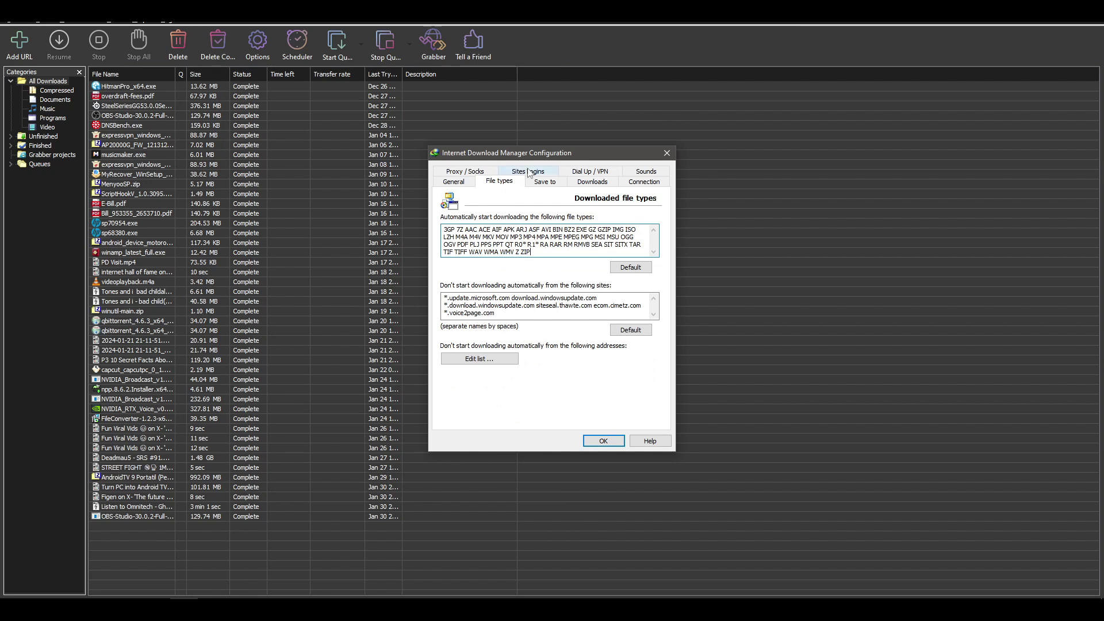
{"action": "left_click", "coordinate": [546, 183]}
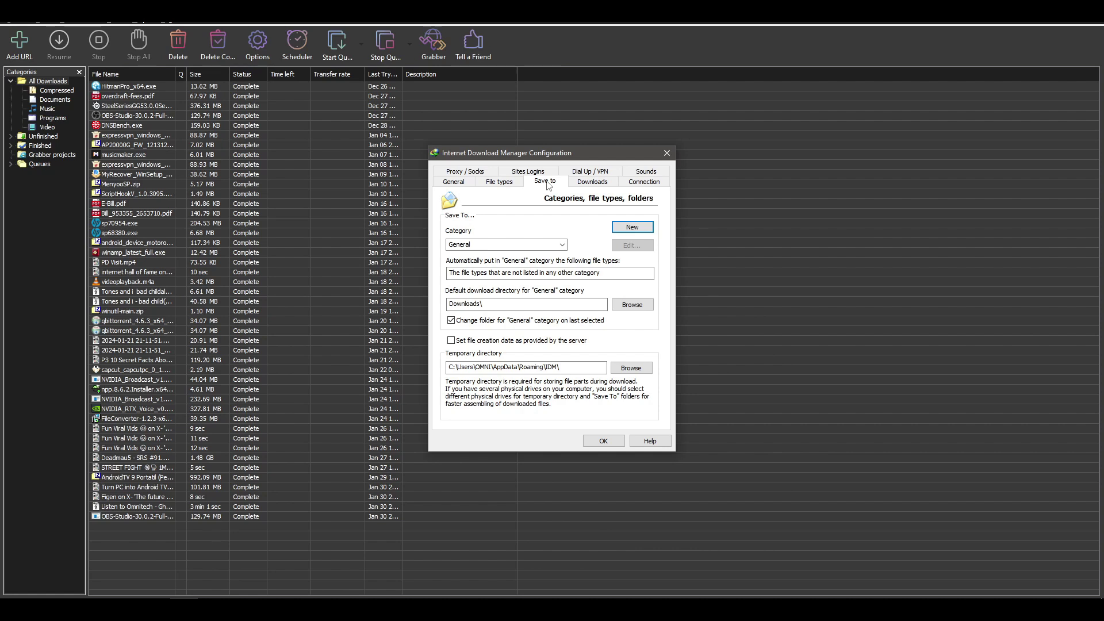
{"action": "left_click", "coordinate": [544, 305]}
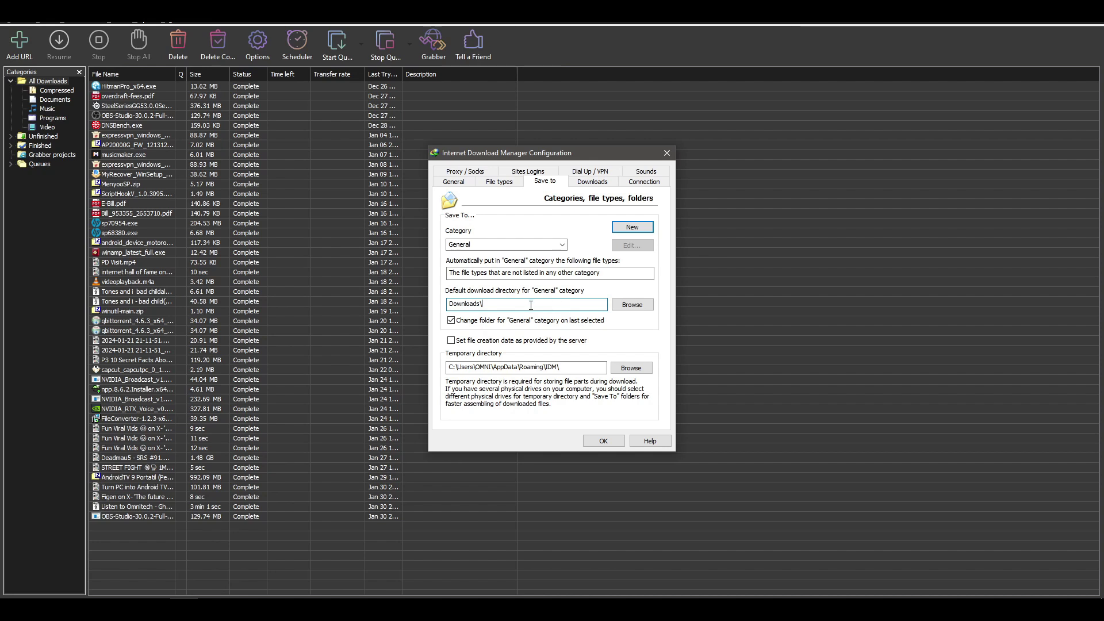
Review the Downloads settings, then the Connection tab's max connection number choices.
{"action": "left_click", "coordinate": [593, 181]}
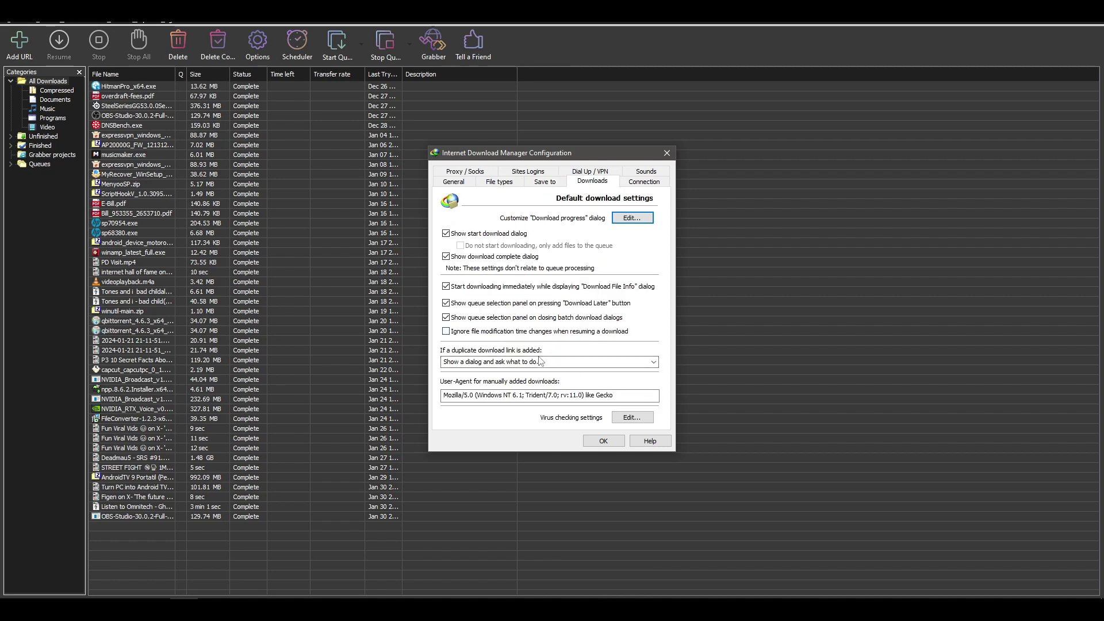
{"action": "left_click", "coordinate": [627, 287]}
{"action": "left_click", "coordinate": [643, 182]}
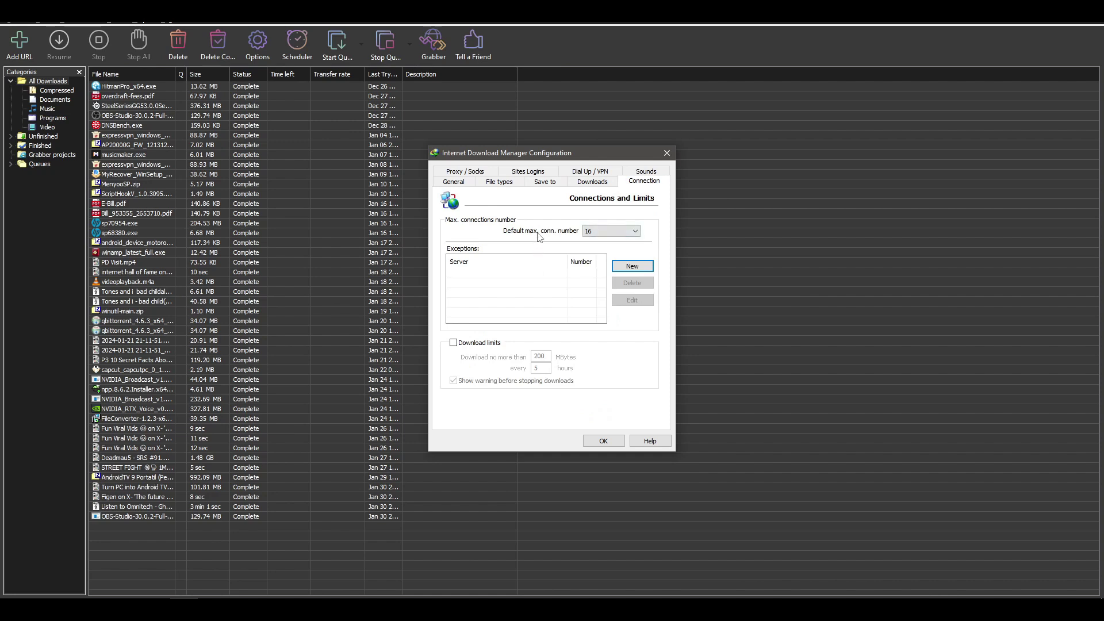
{"action": "left_click", "coordinate": [616, 234]}
Look at Sounds, then enable Windows Dial Up / VPN networking and view available connections.
{"action": "left_click", "coordinate": [654, 175]}
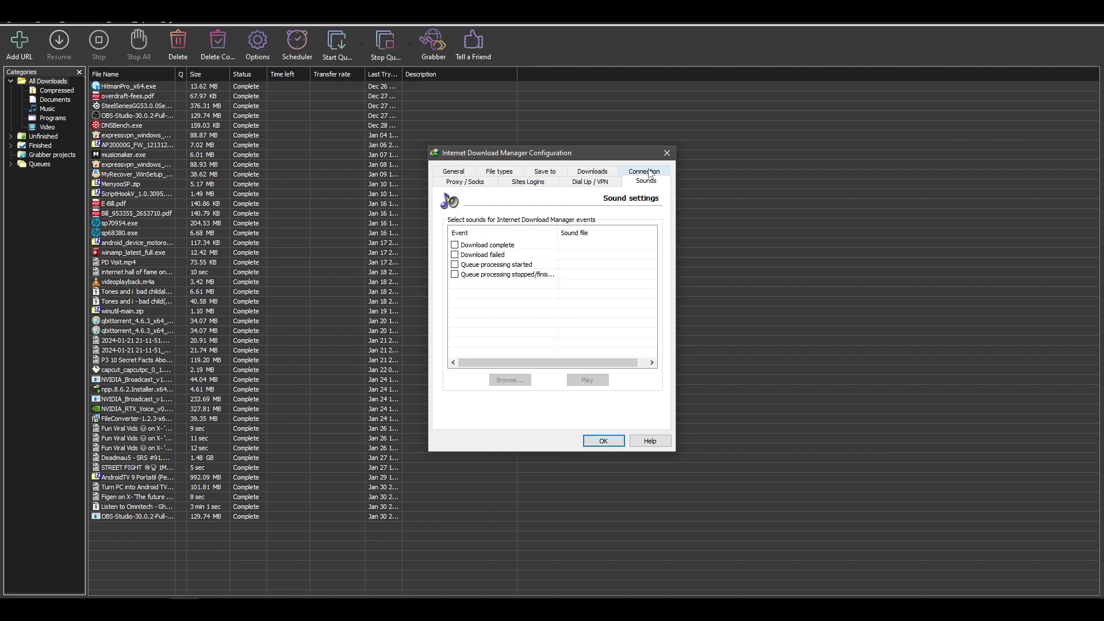
{"action": "left_click", "coordinate": [591, 183]}
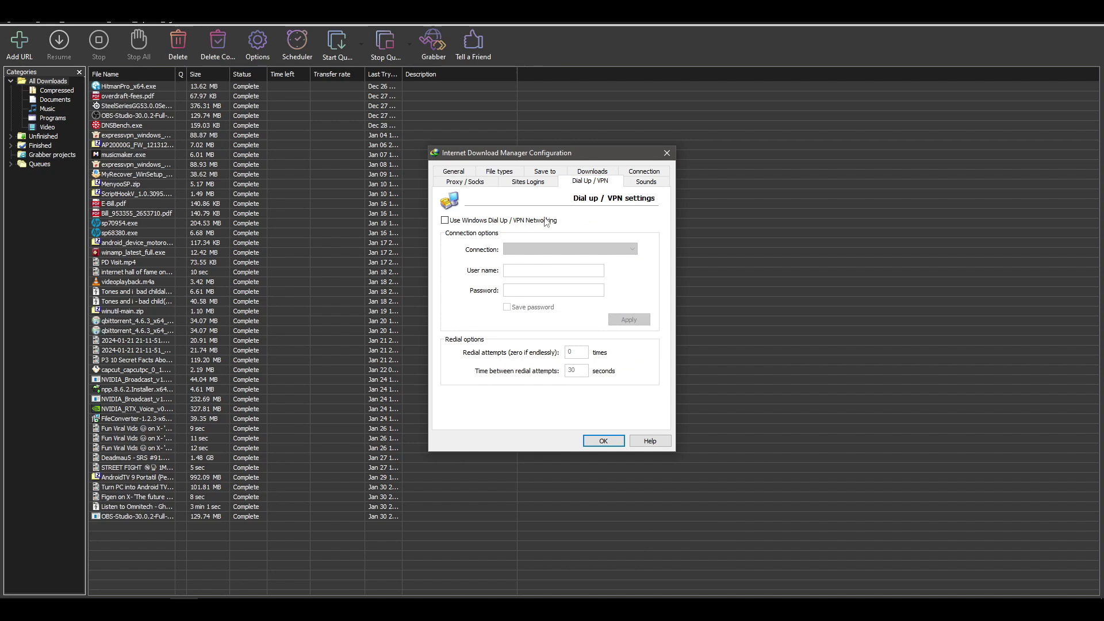
{"action": "left_click", "coordinate": [475, 221]}
{"action": "left_click", "coordinate": [574, 252]}
Check the Sites Logins and Proxy / Socks settings and briefly view their help.
{"action": "left_click", "coordinate": [534, 183]}
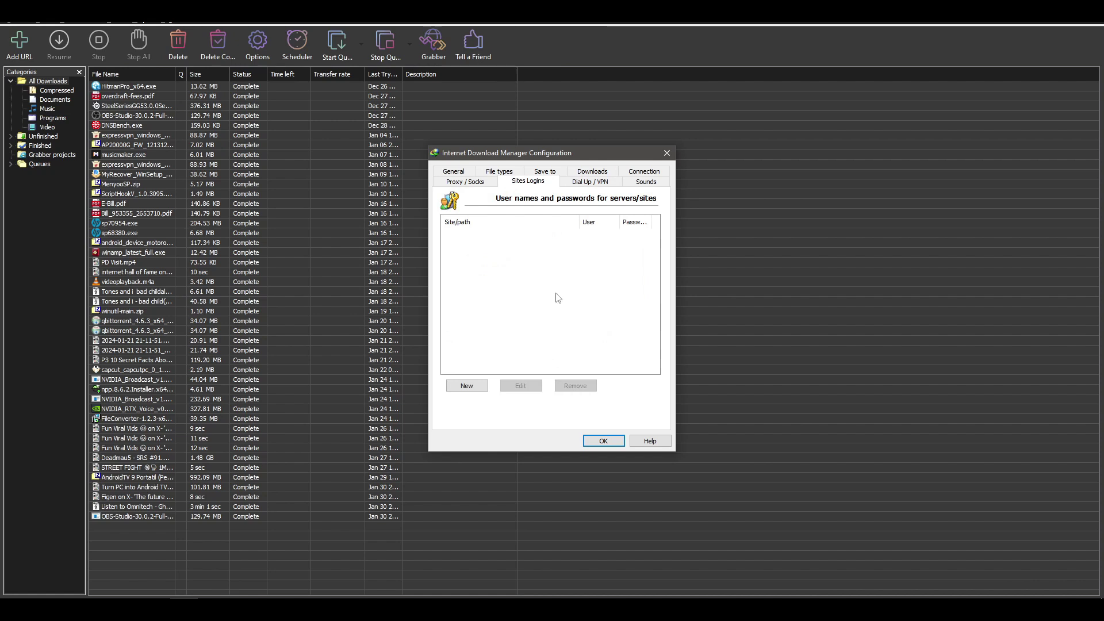
{"action": "left_click", "coordinate": [466, 181]}
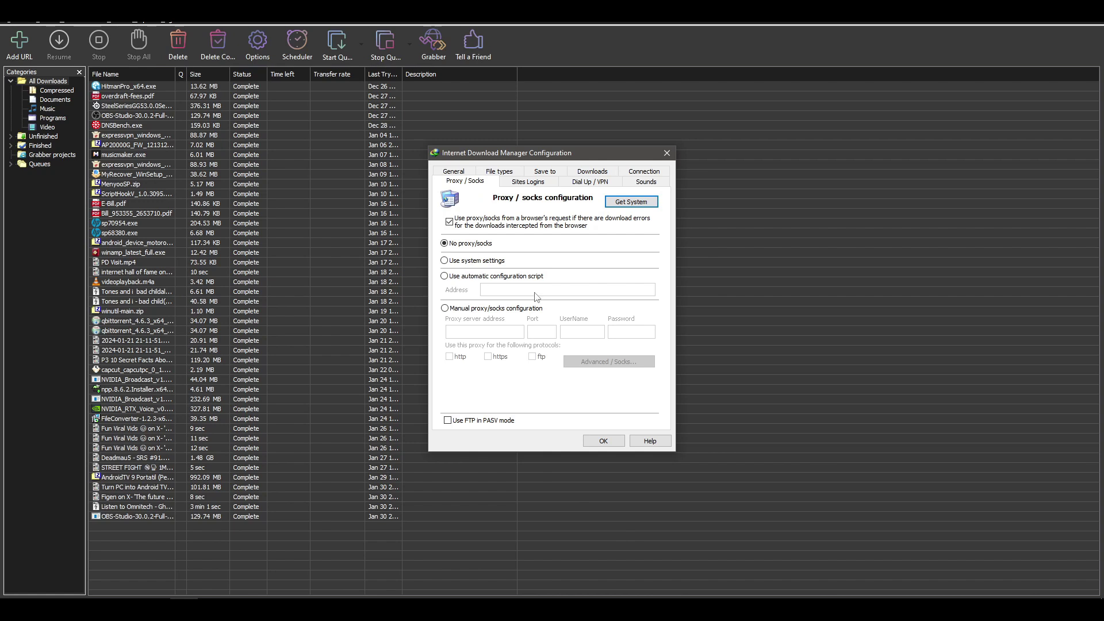
{"action": "left_click", "coordinate": [650, 438]}
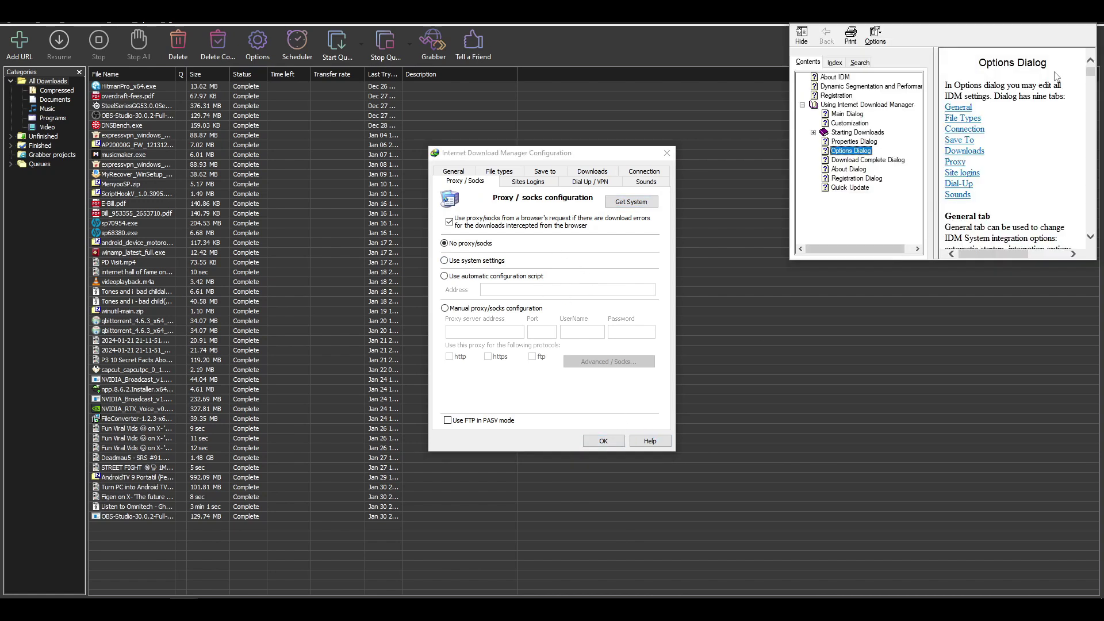
{"action": "left_click", "coordinate": [454, 172]}
Close configuration and browse Grabber projects, Unfinished, Queues, Video and Programs, ending on All Downloads.
{"action": "left_click", "coordinate": [666, 151]}
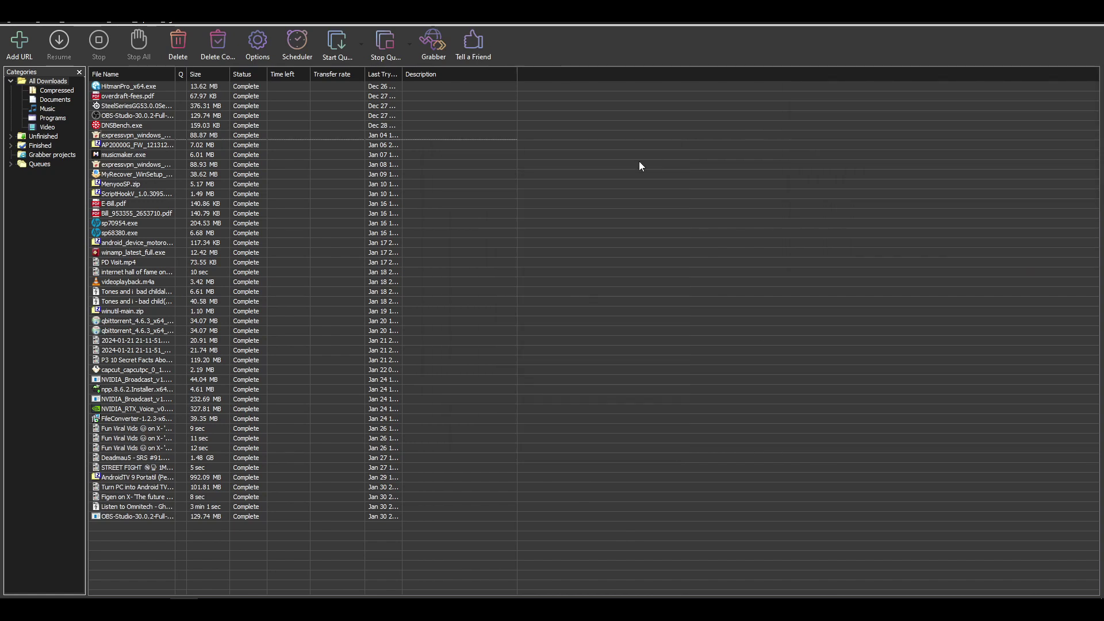
{"action": "left_click", "coordinate": [41, 154]}
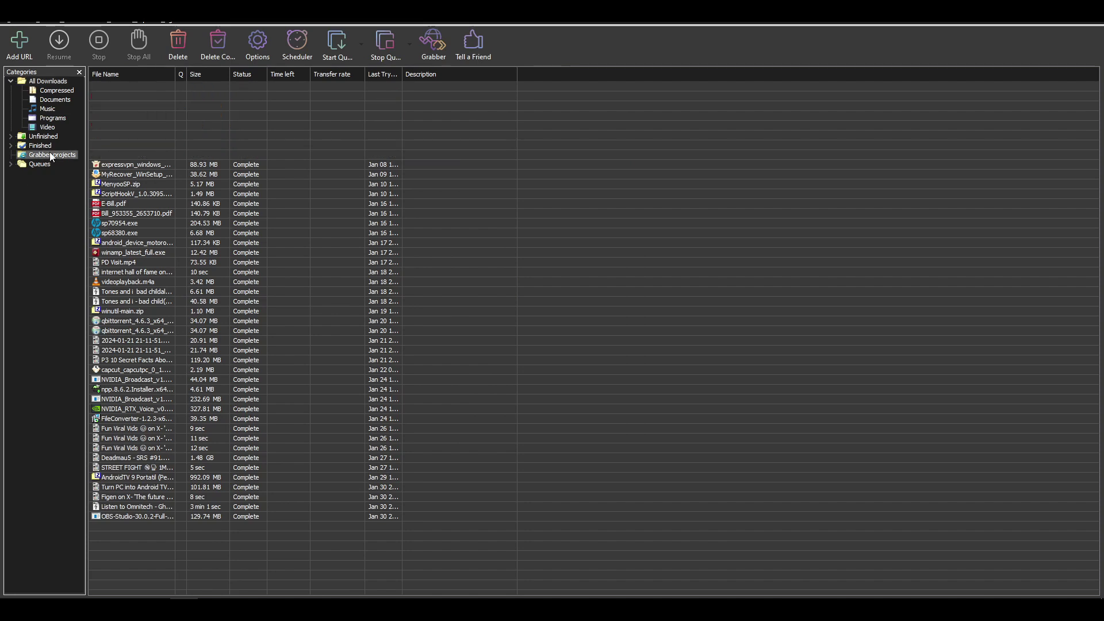
{"action": "left_click", "coordinate": [40, 145]}
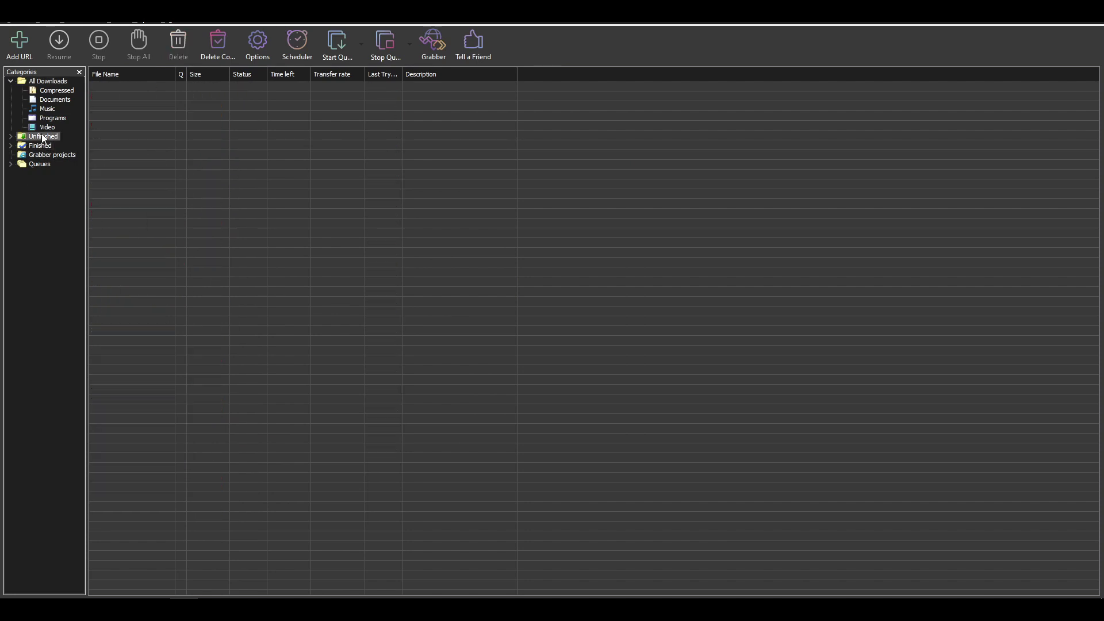
{"action": "left_click", "coordinate": [44, 164]}
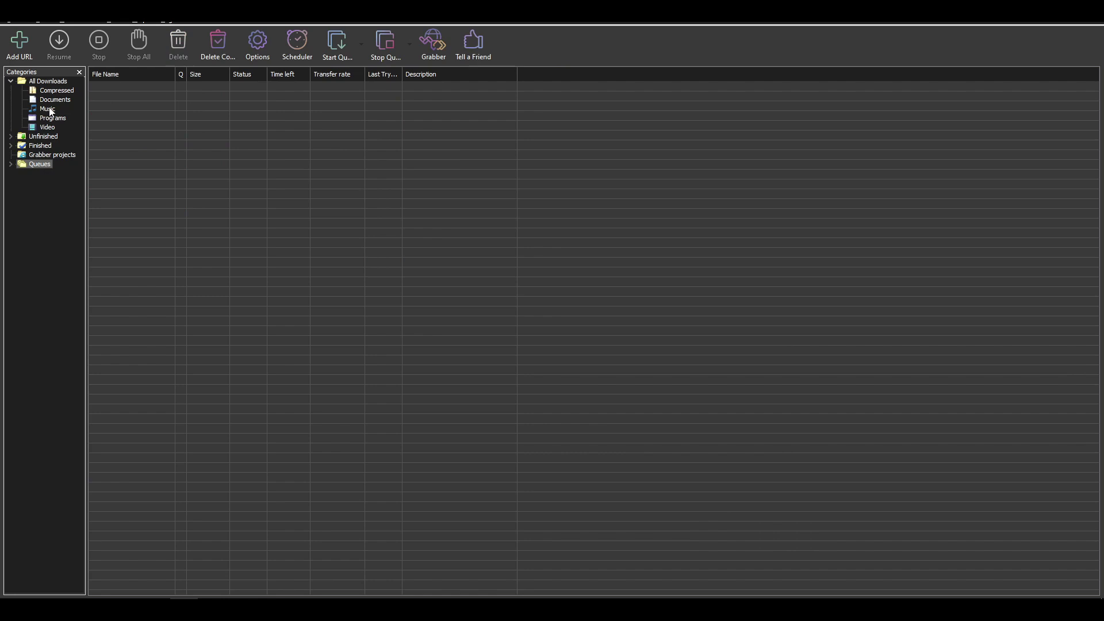
{"action": "left_click", "coordinate": [48, 129]}
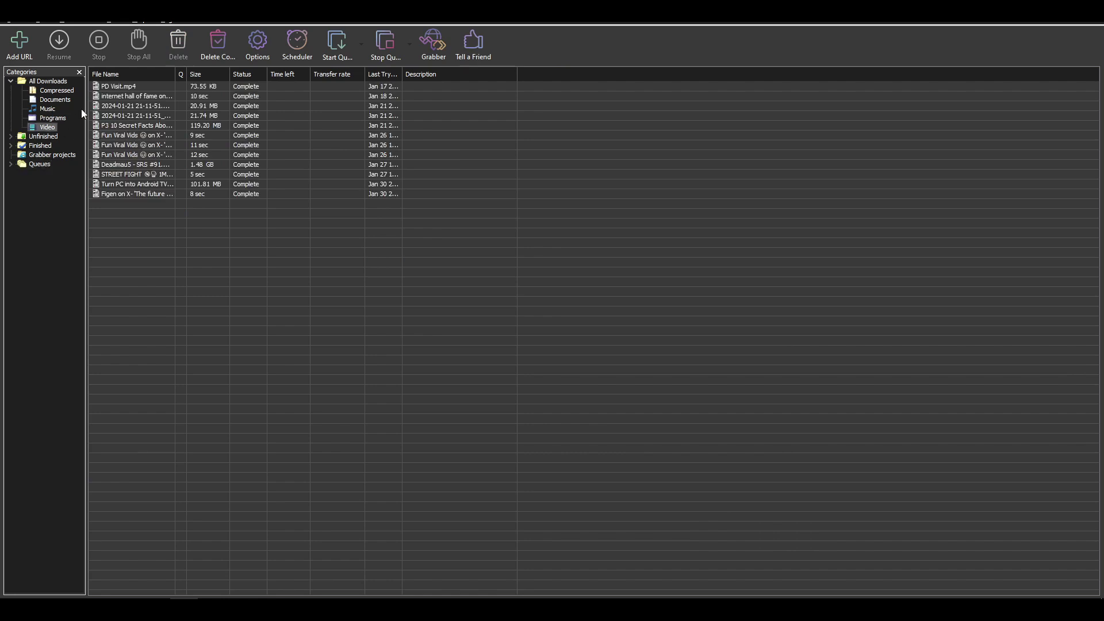
{"action": "left_click", "coordinate": [51, 118]}
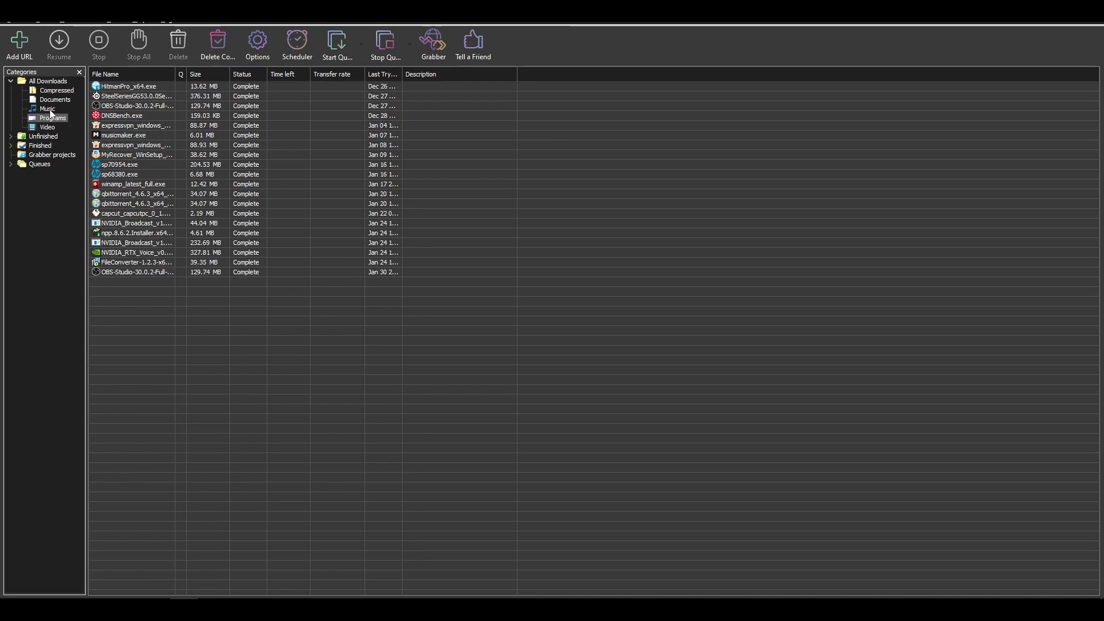
{"action": "left_click", "coordinate": [49, 99]}
{"action": "left_click", "coordinate": [49, 83]}
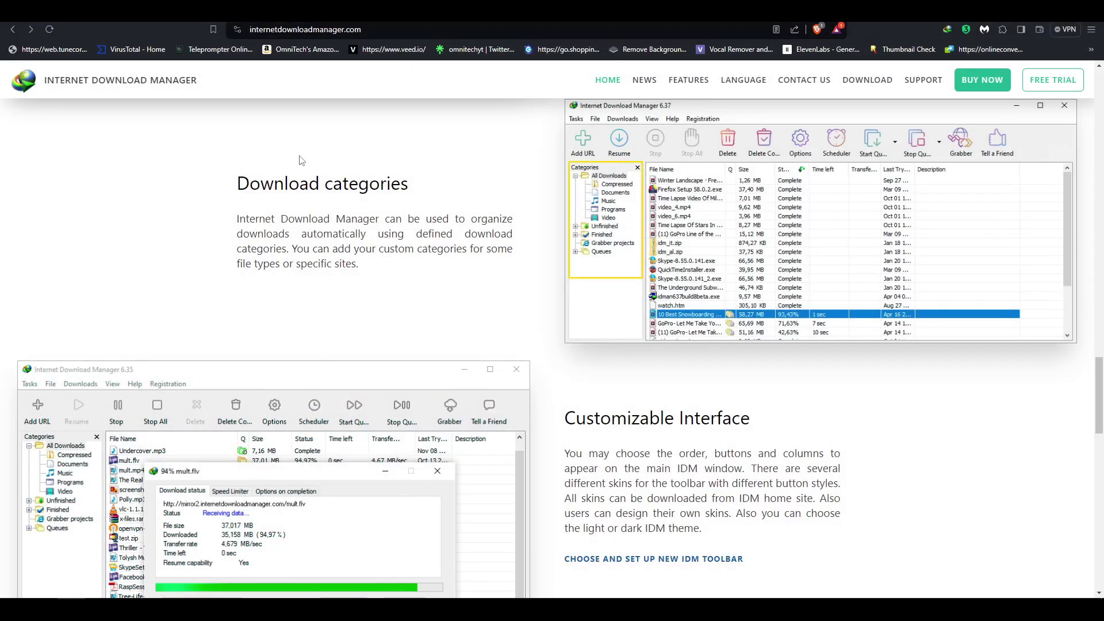
Scroll the IDM homepage up to the Download faster and Powerful download engine sections.
{"action": "scroll", "coordinate": [301, 158], "scroll_direction": "up", "scroll_amount": 6}
{"action": "scroll", "coordinate": [338, 202], "scroll_direction": "up", "scroll_amount": 6}
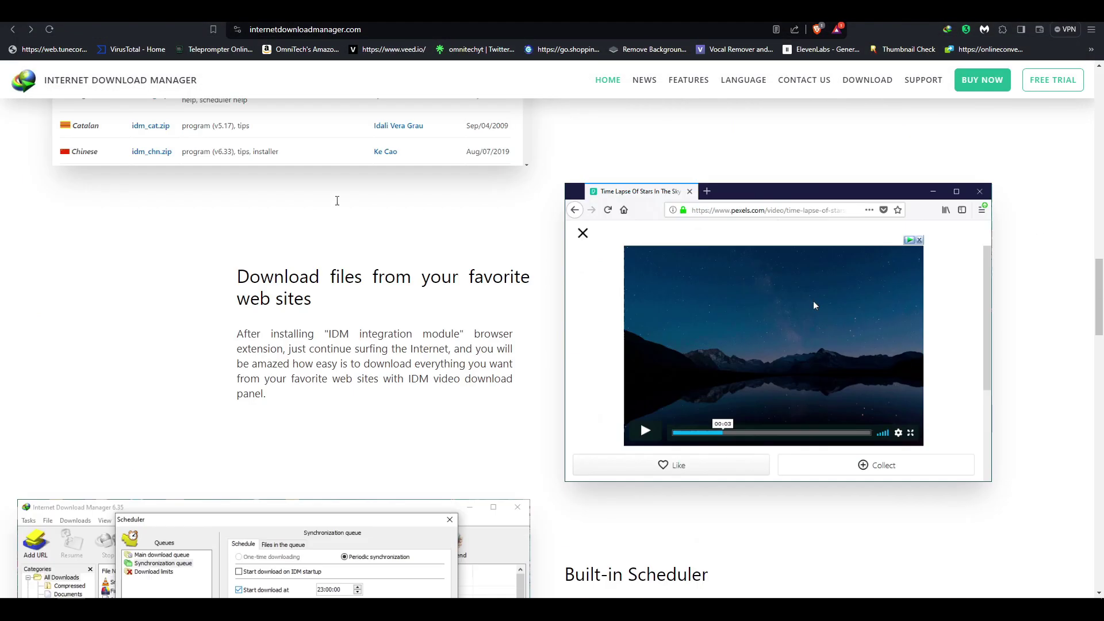
{"action": "scroll", "coordinate": [337, 200], "scroll_direction": "up", "scroll_amount": 6}
{"action": "scroll", "coordinate": [337, 200], "scroll_direction": "up", "scroll_amount": 5}
{"action": "scroll", "coordinate": [337, 201], "scroll_direction": "up", "scroll_amount": 5}
{"action": "scroll", "coordinate": [337, 203], "scroll_direction": "up", "scroll_amount": 4}
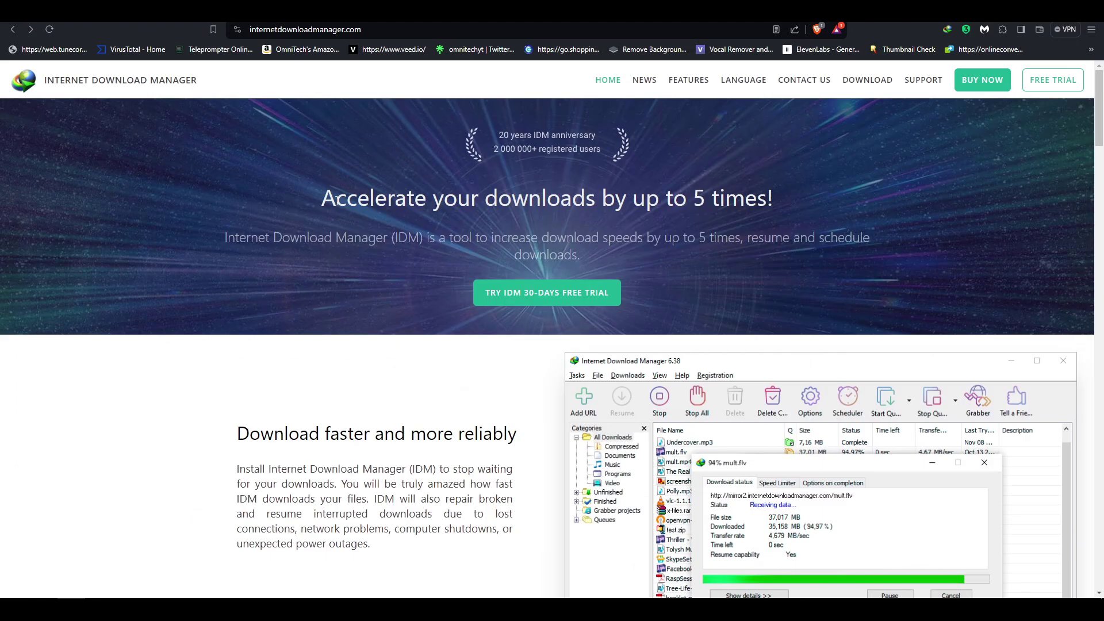
{"action": "scroll", "coordinate": [338, 205], "scroll_direction": "down", "scroll_amount": 4}
{"action": "scroll", "coordinate": [338, 205], "scroll_direction": "up", "scroll_amount": 1}
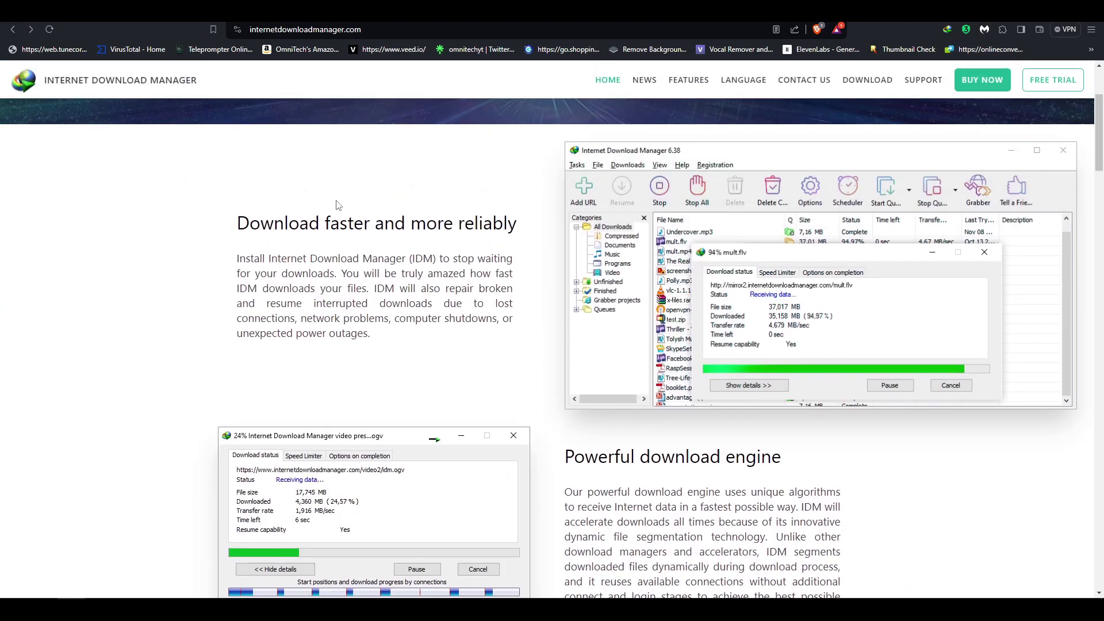